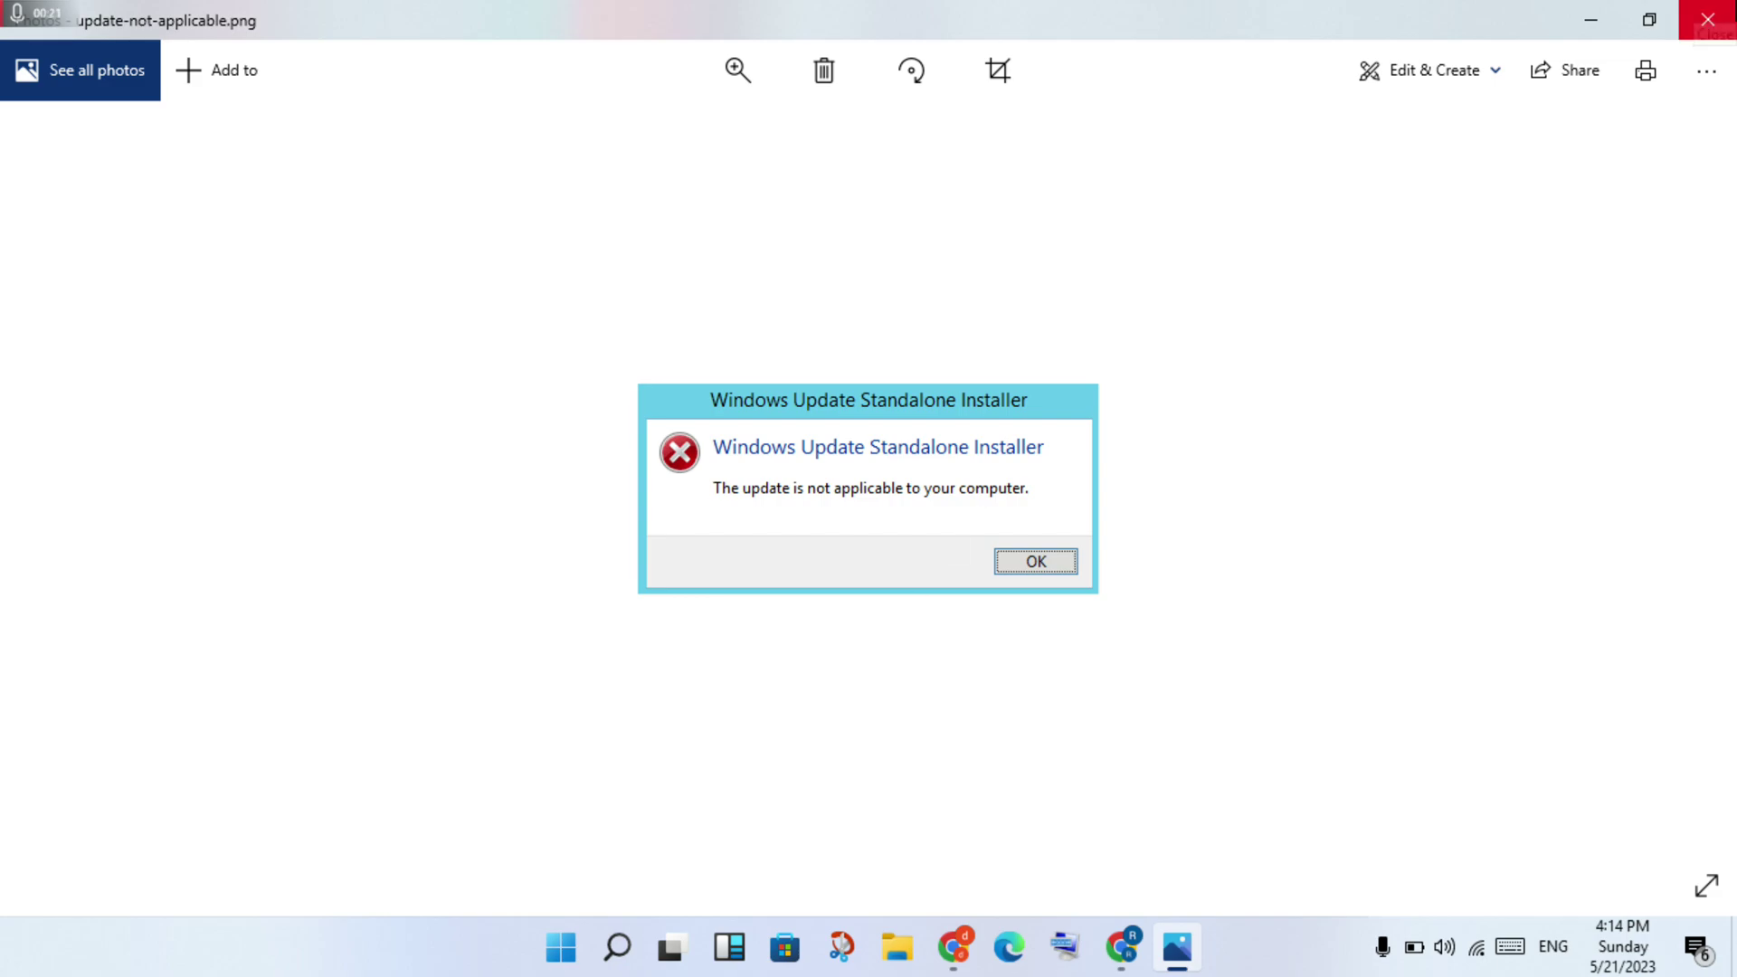
Close the Photos window showing the update-not-applicable error screenshot.
click(1707, 20)
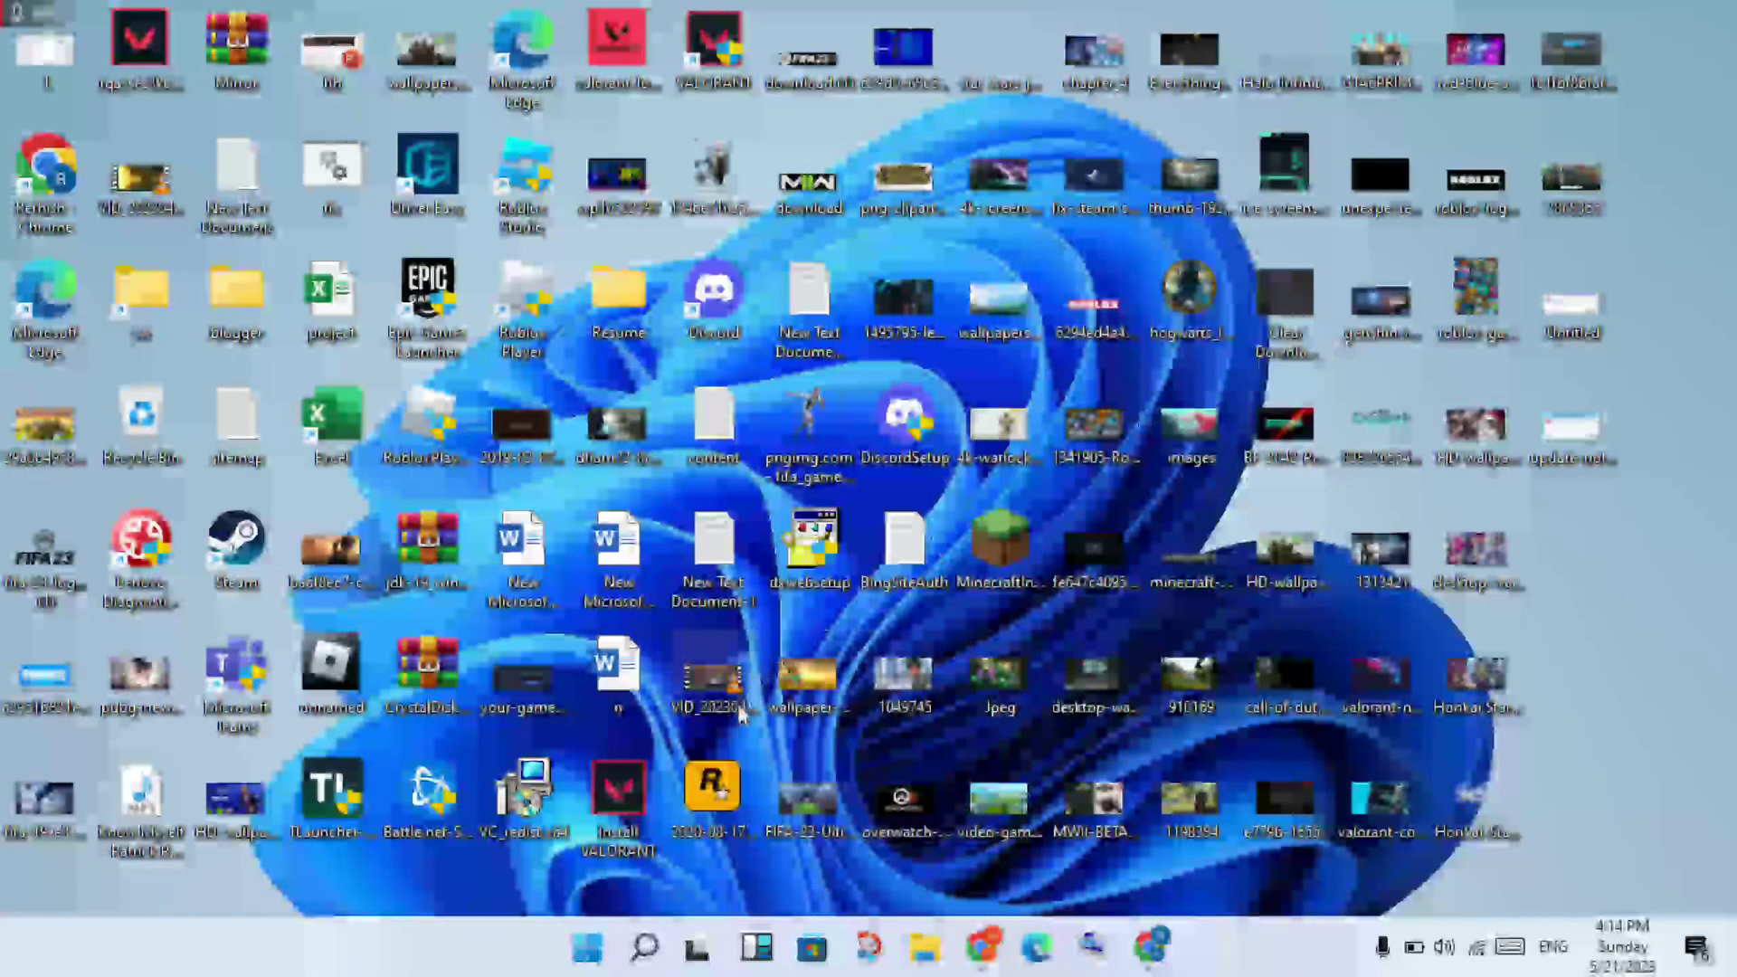
Search Windows for 'services' and launch the Services app from the results.
click(652, 957)
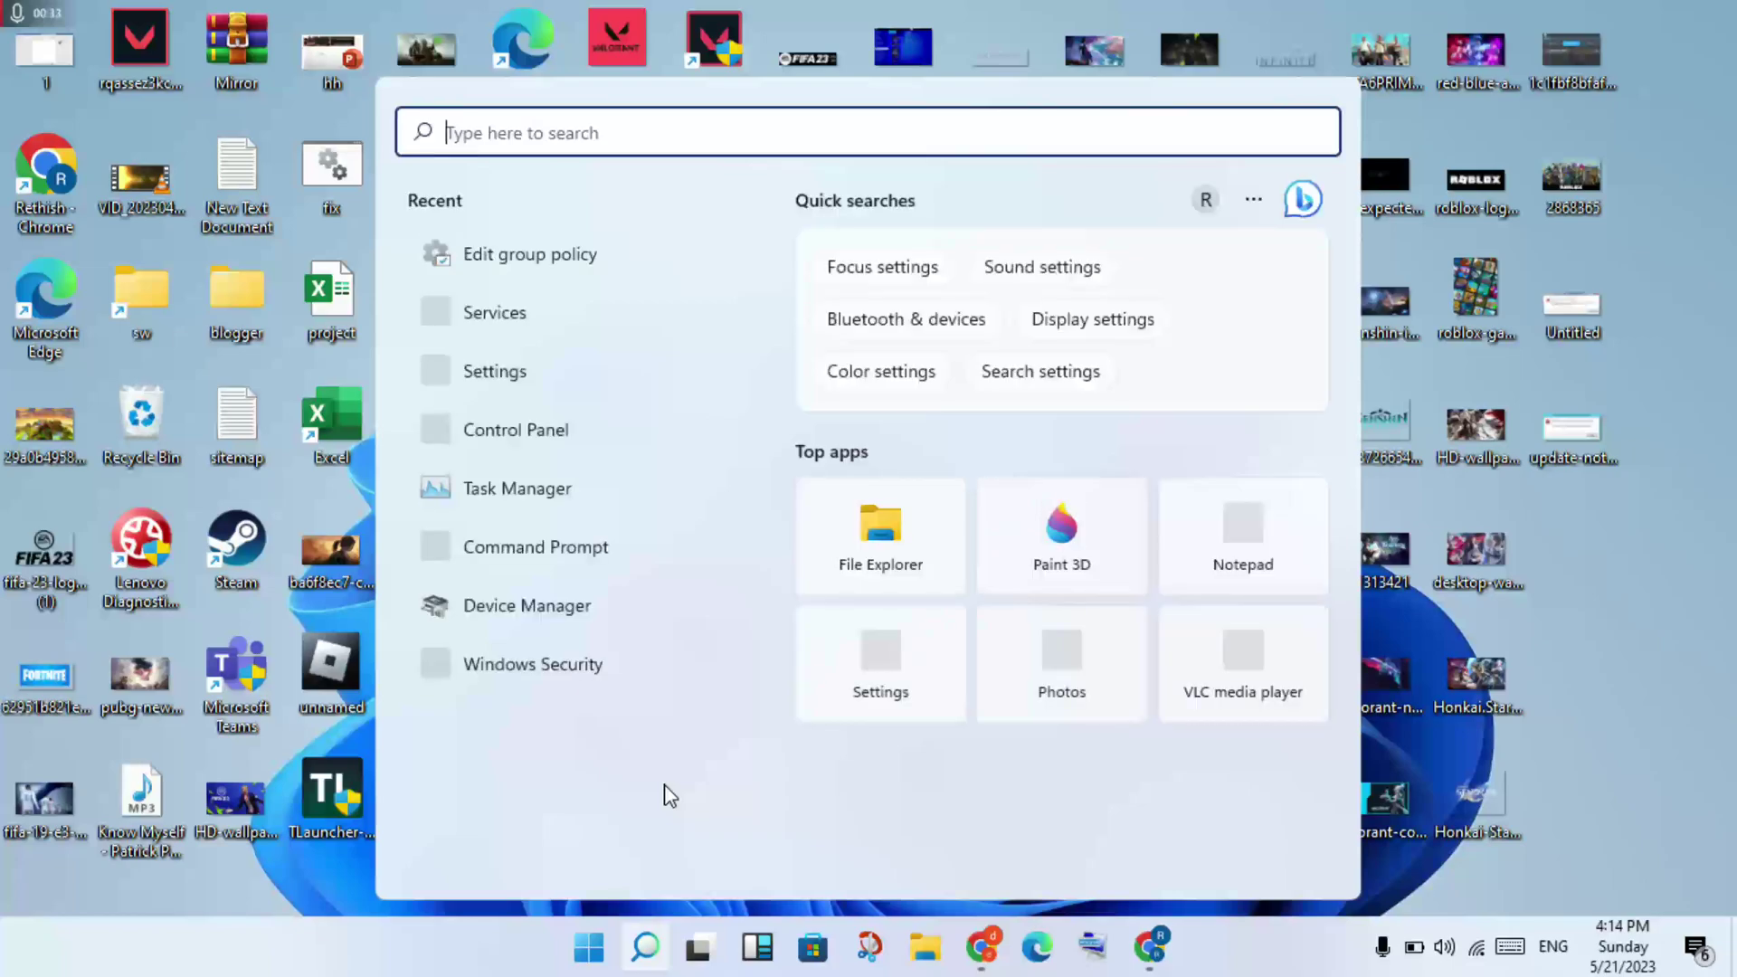
text(ser)
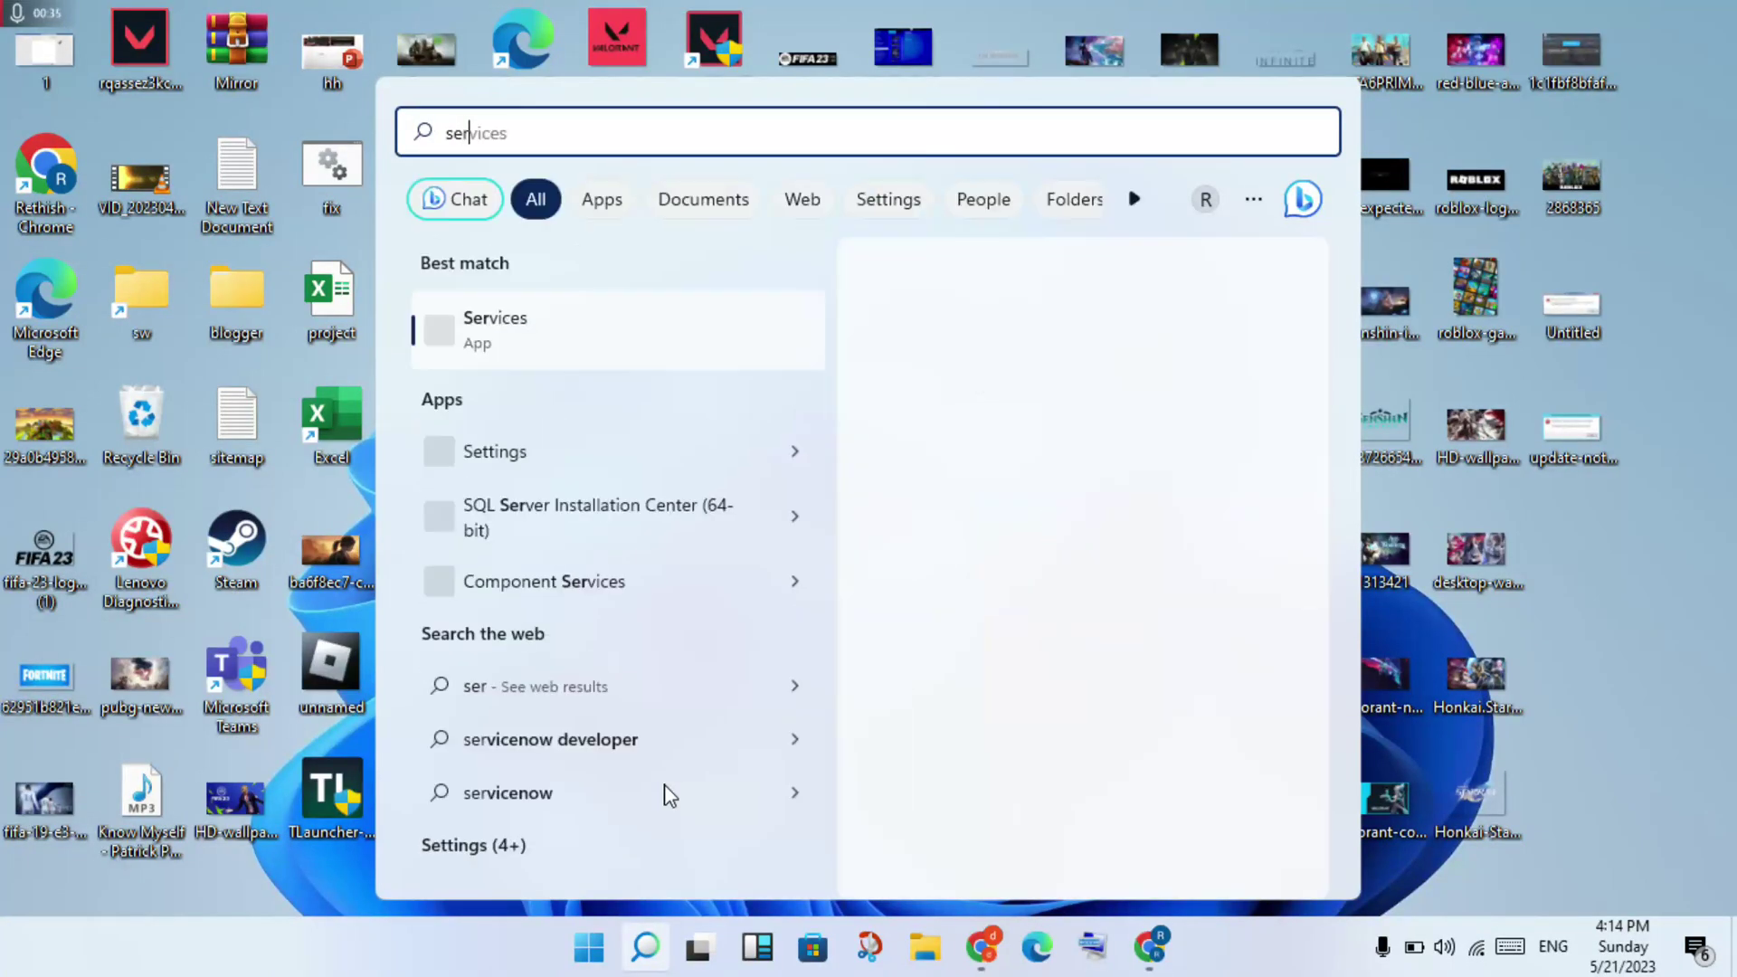
text(i)
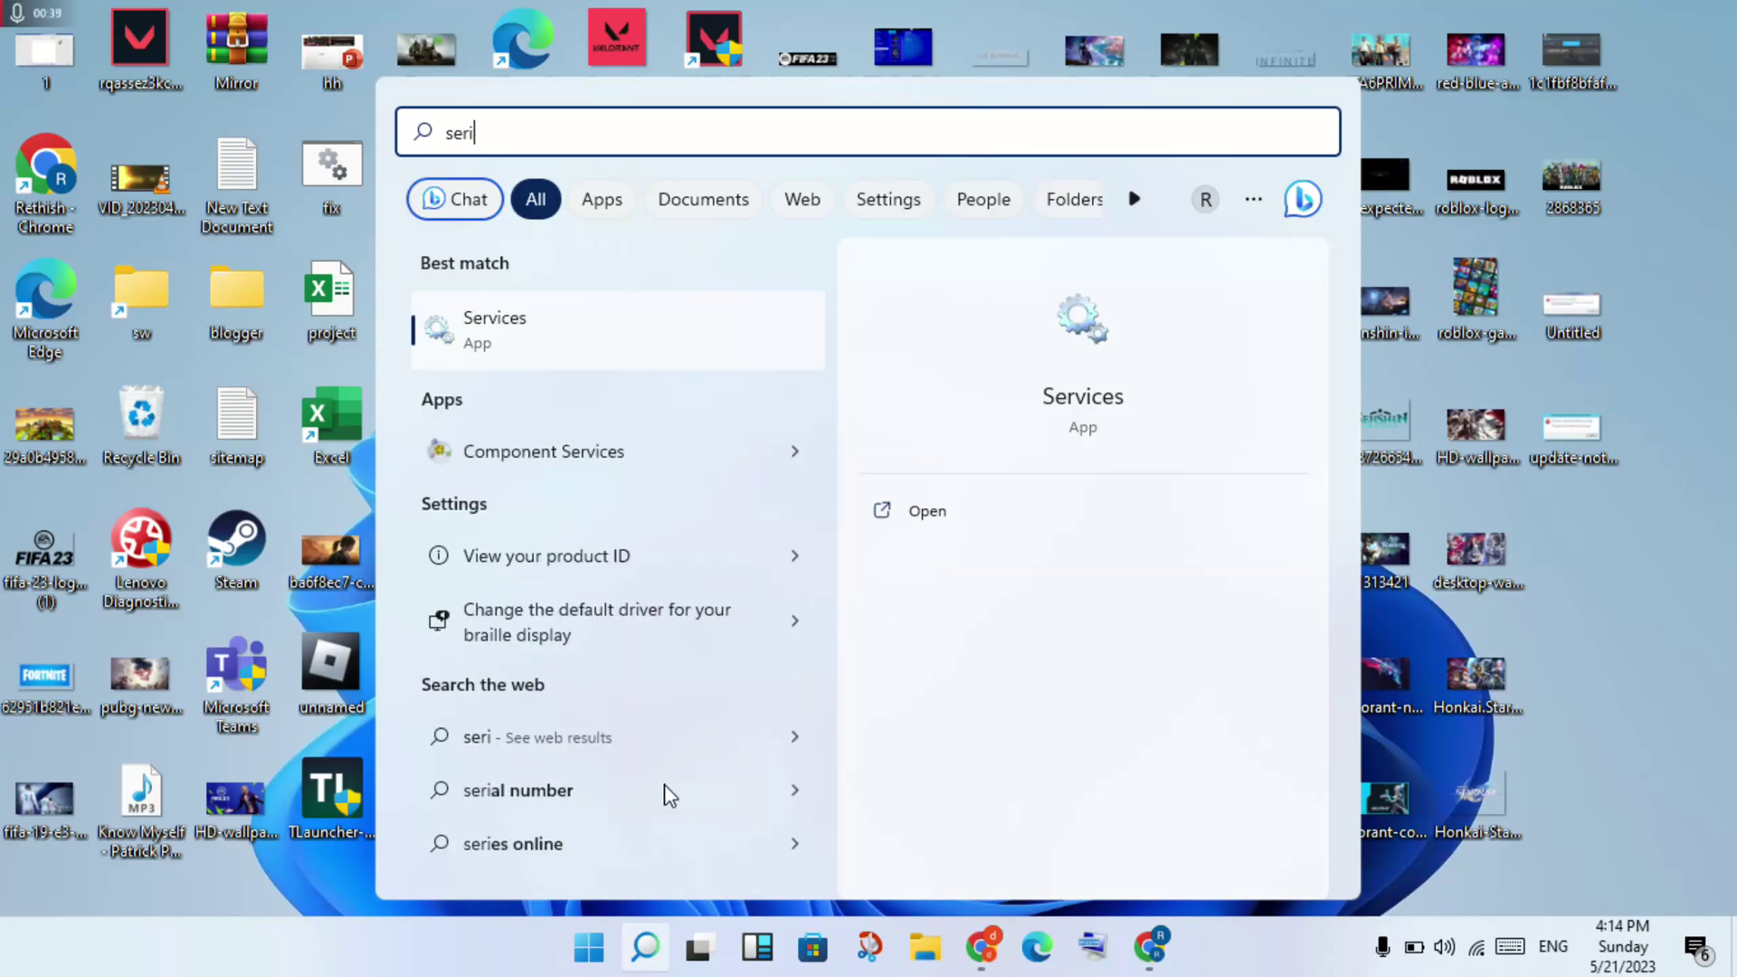
text(vcvices)
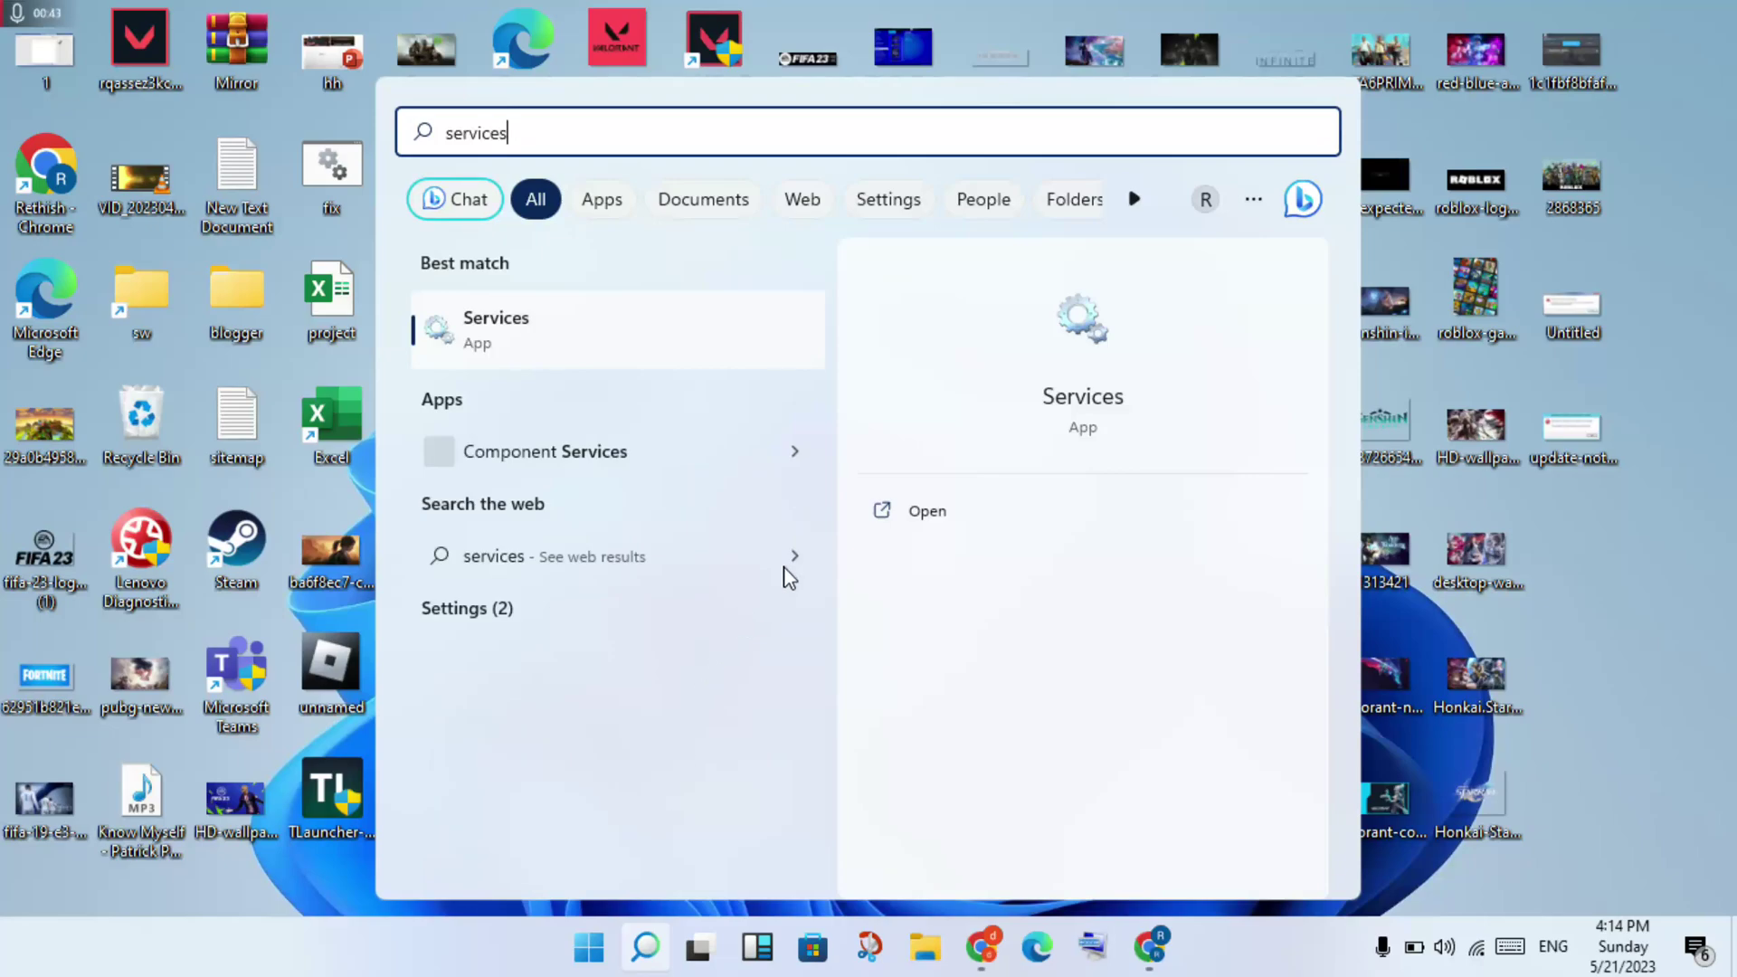
click(925, 512)
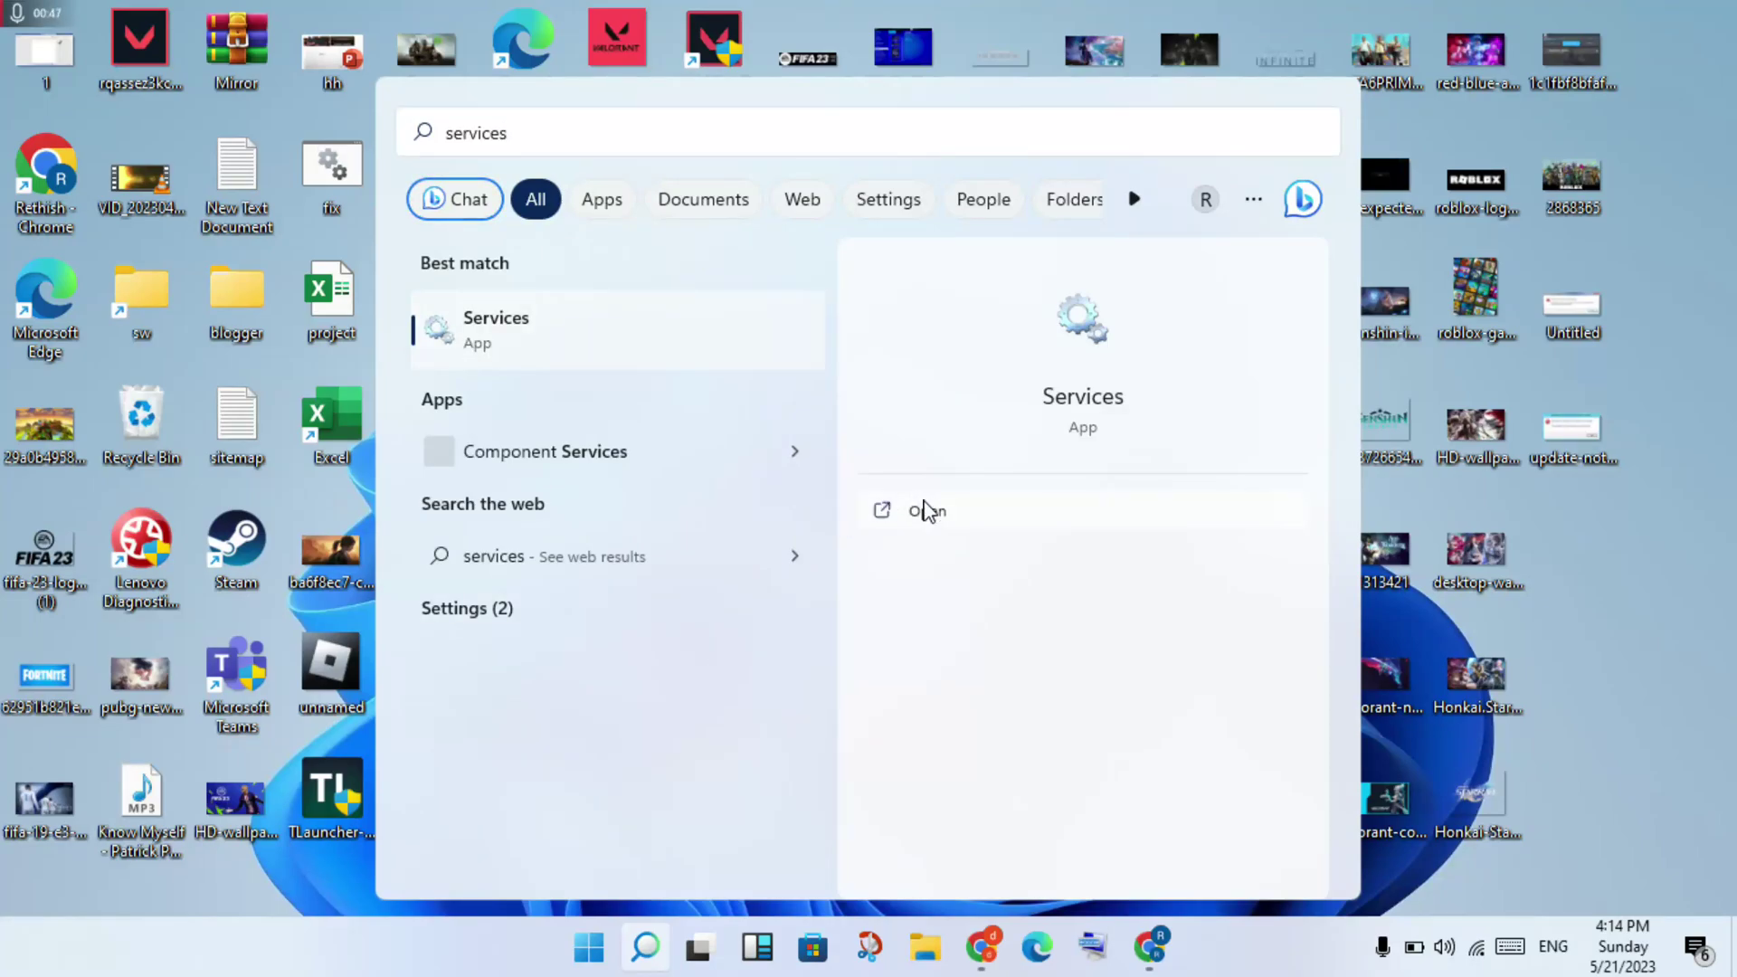
click(925, 509)
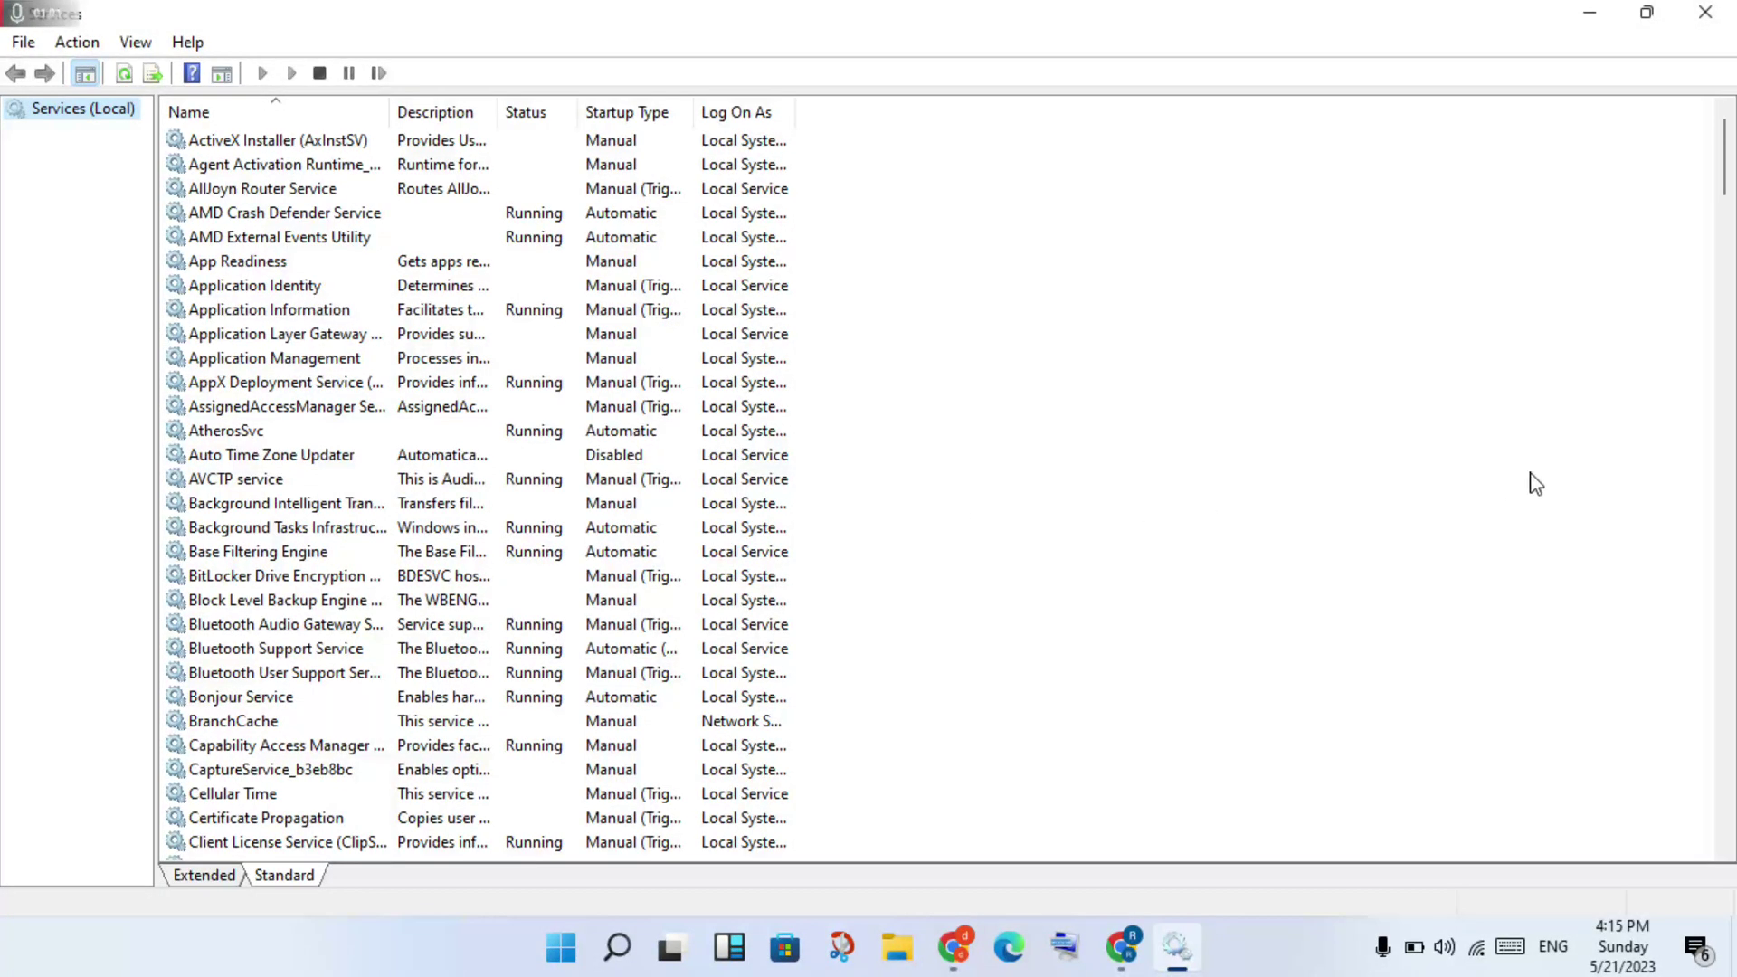
Scroll the local services list down to the Windows Installer service.
click(1728, 469)
click(1728, 469)
click(1728, 468)
click(1727, 469)
click(1728, 468)
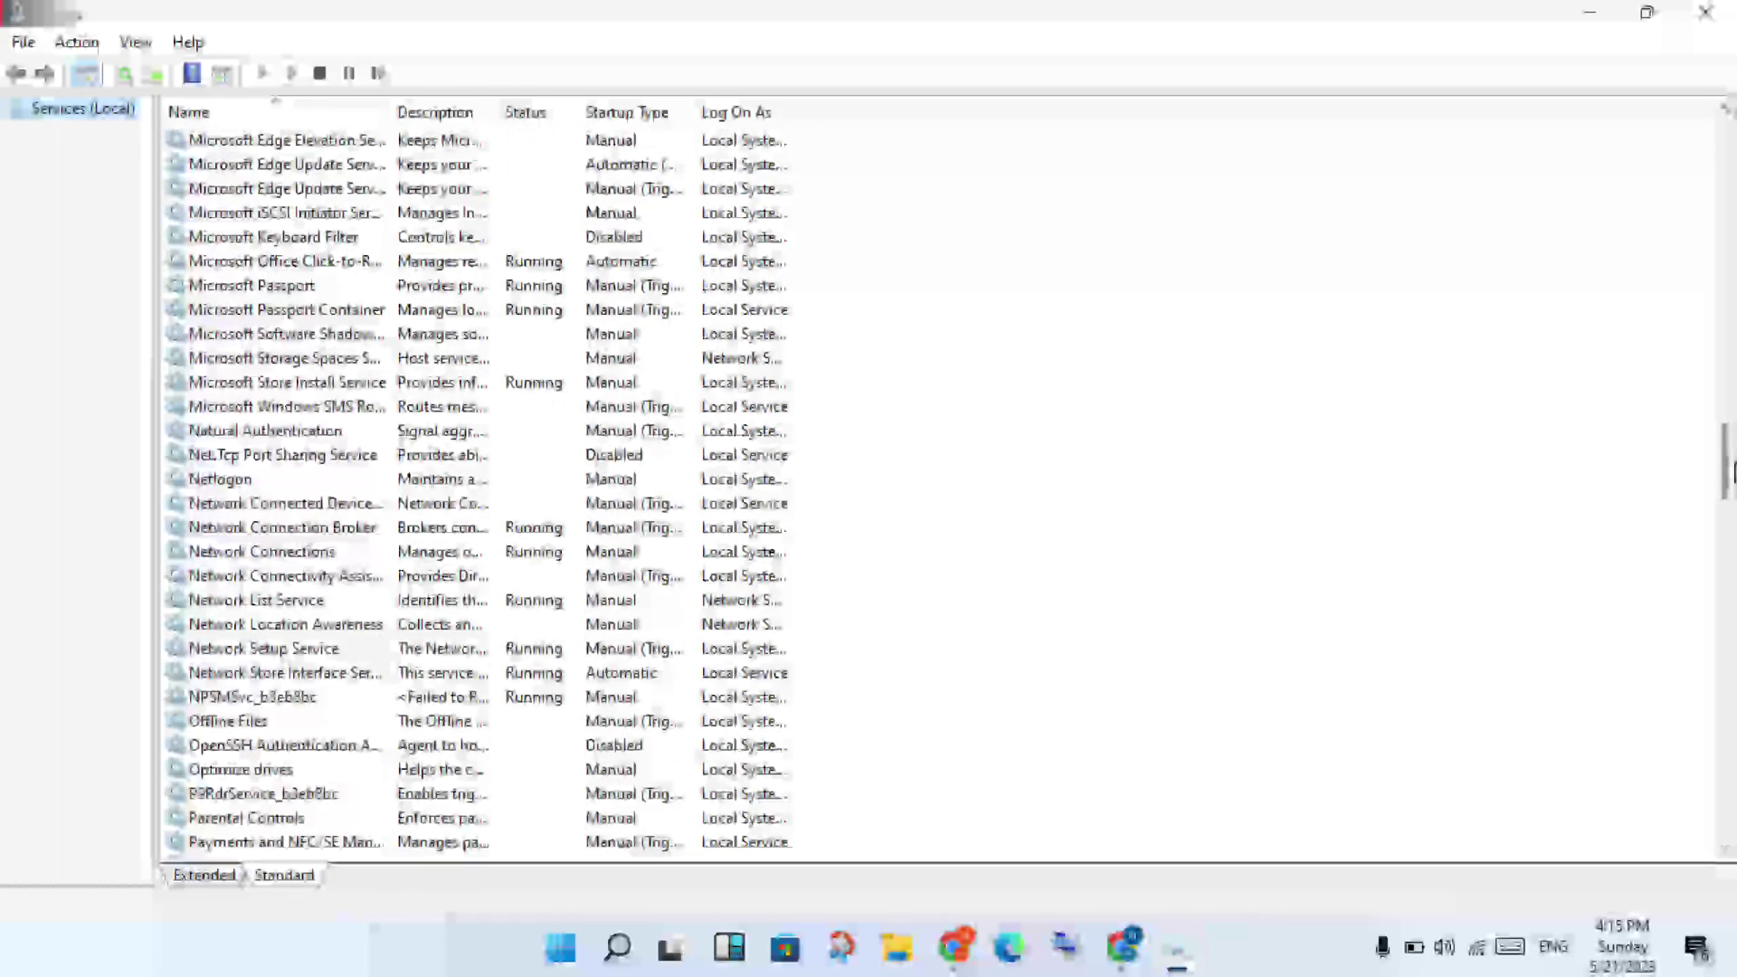
drag(1726, 850, 1726, 850)
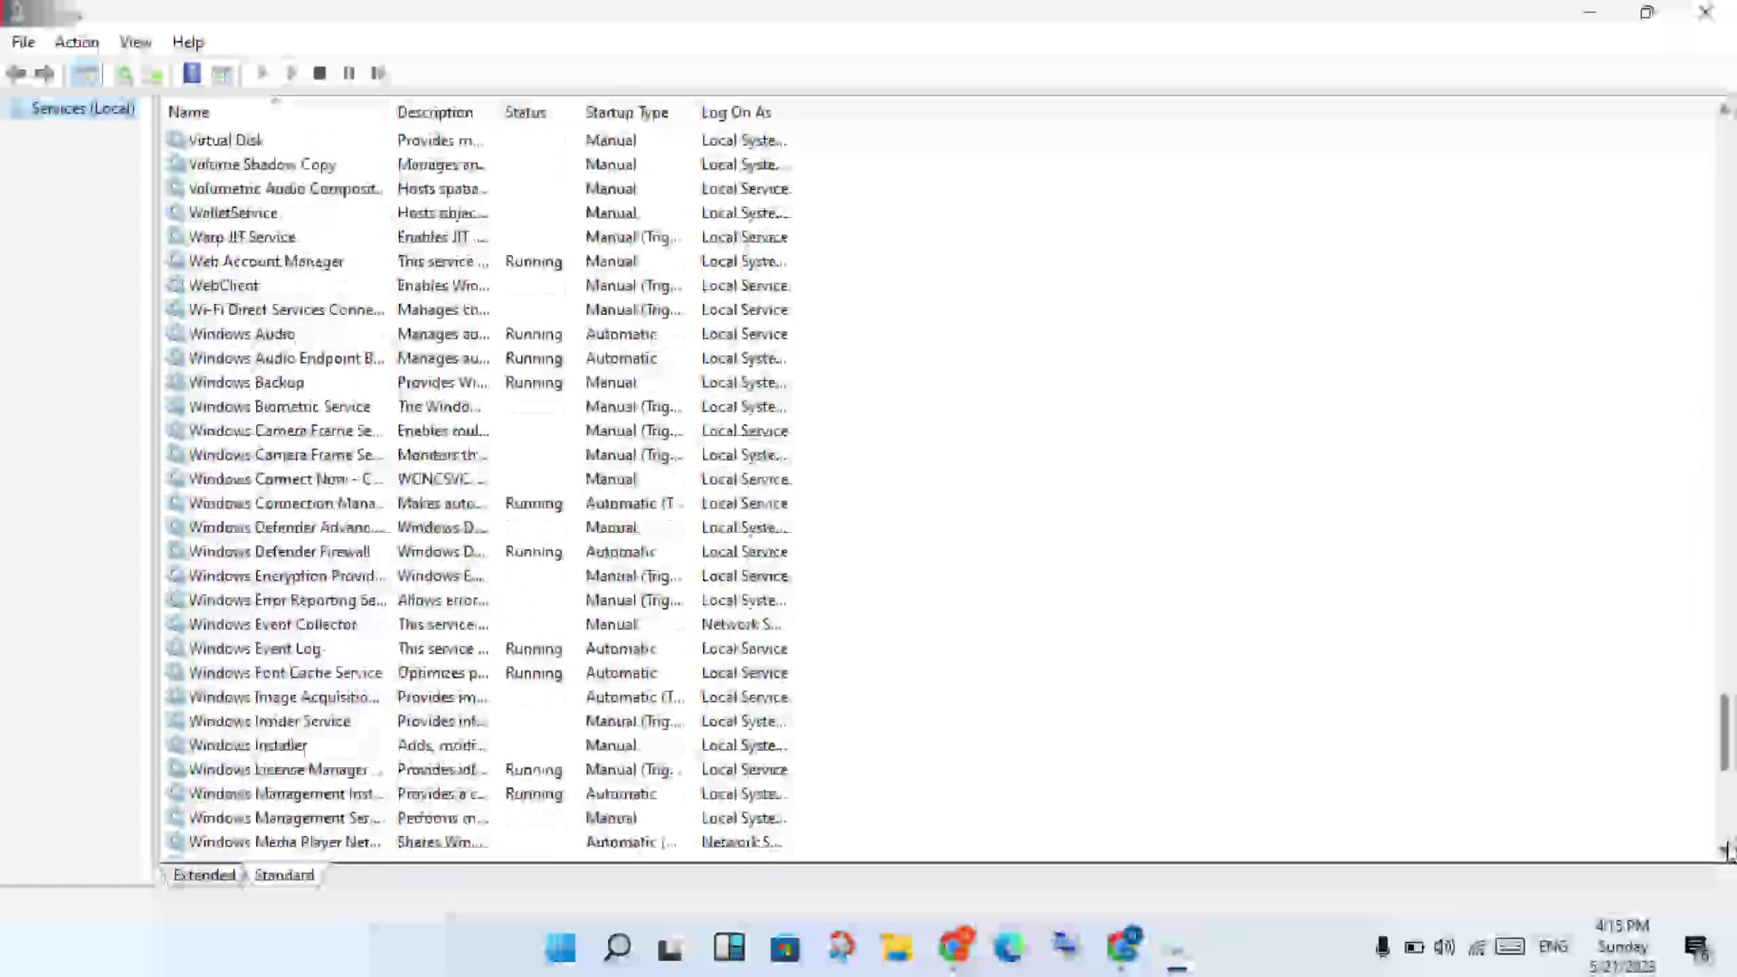
Start the Windows Installer service from its Properties so it shows Running.
click(465, 744)
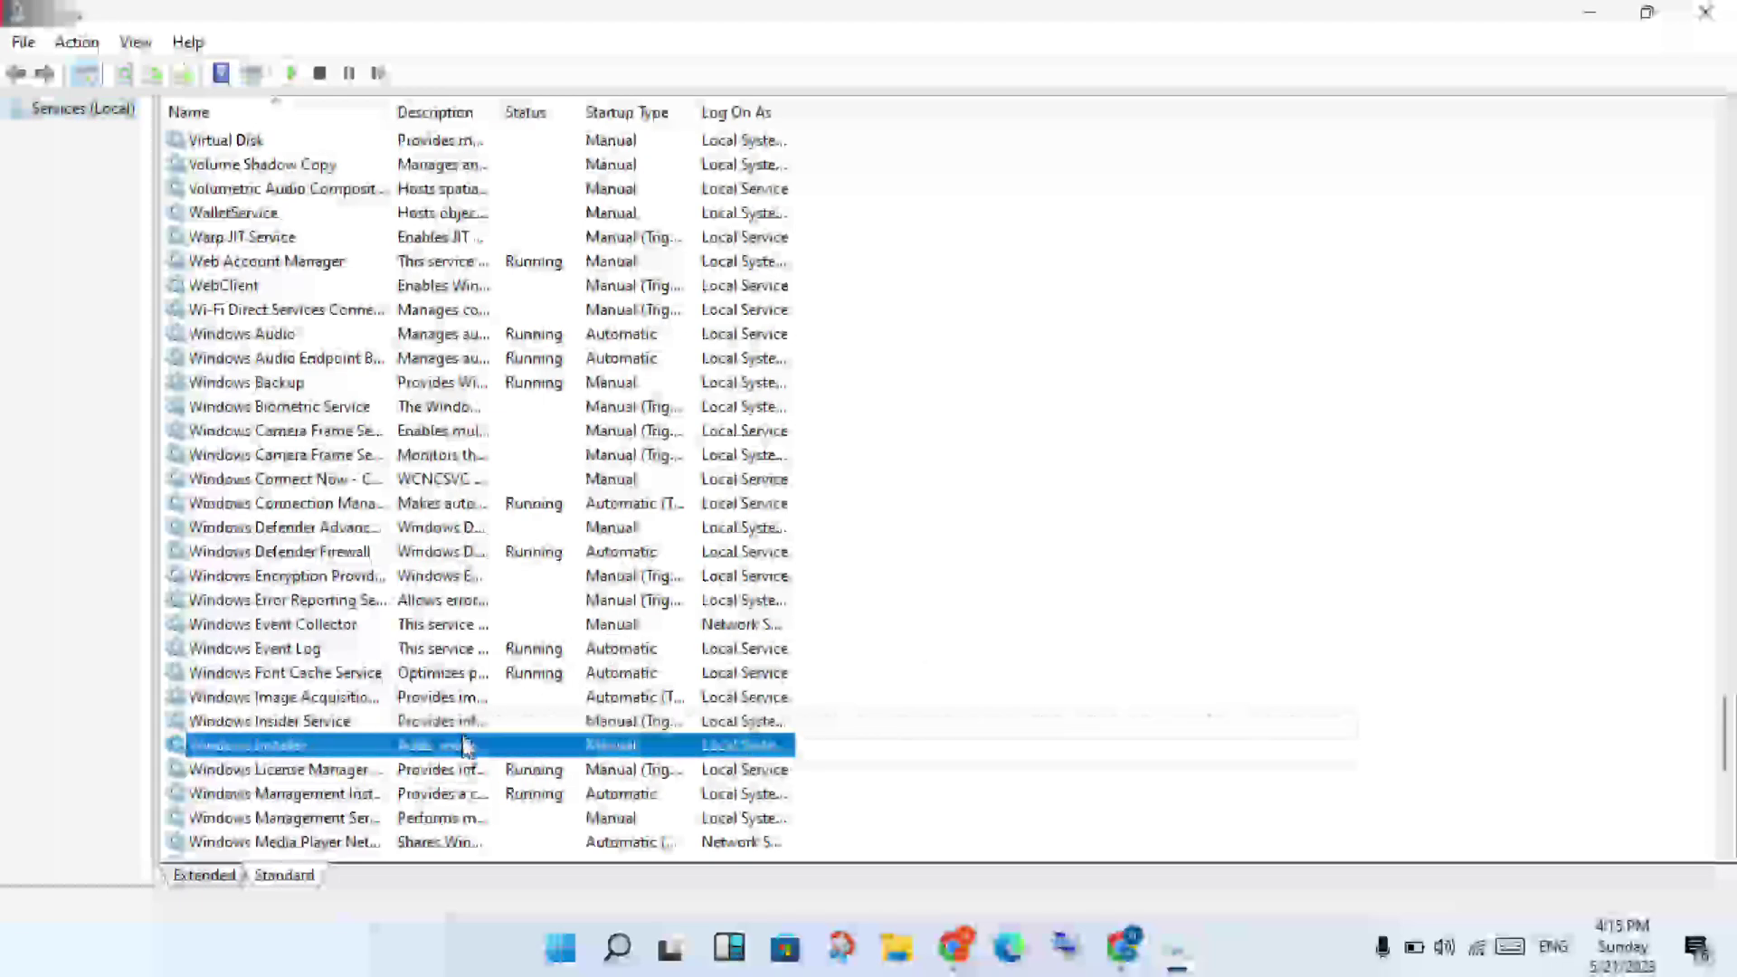
right_click(466, 746)
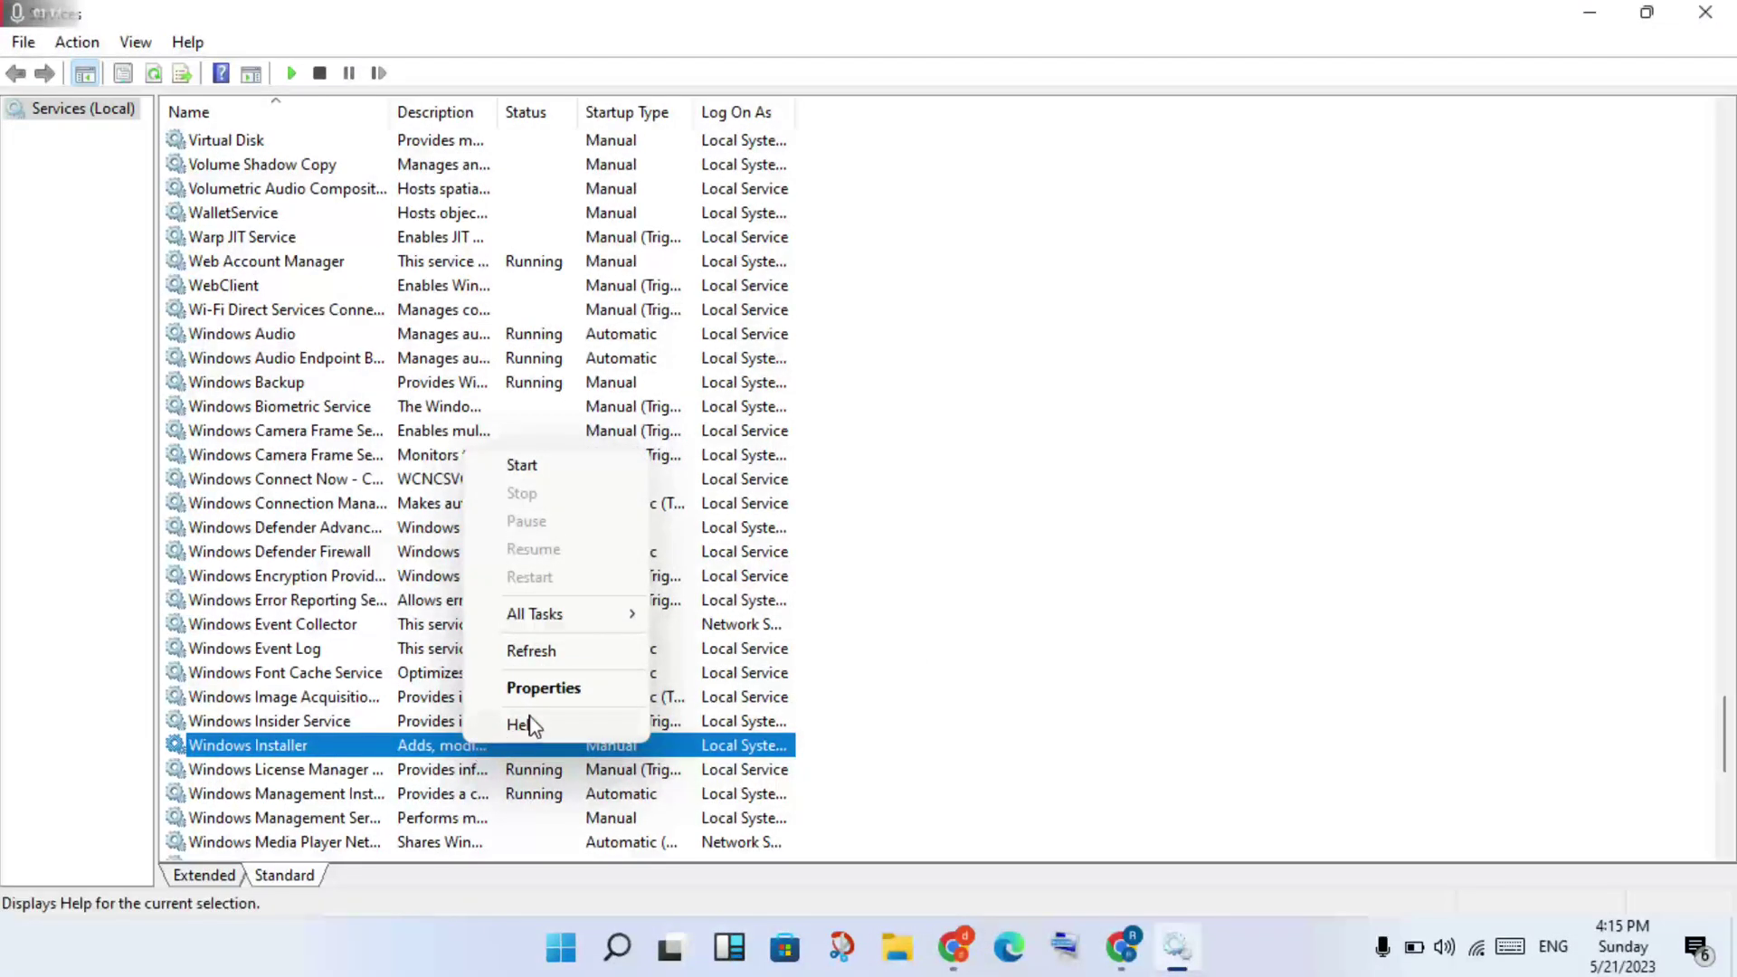
click(544, 688)
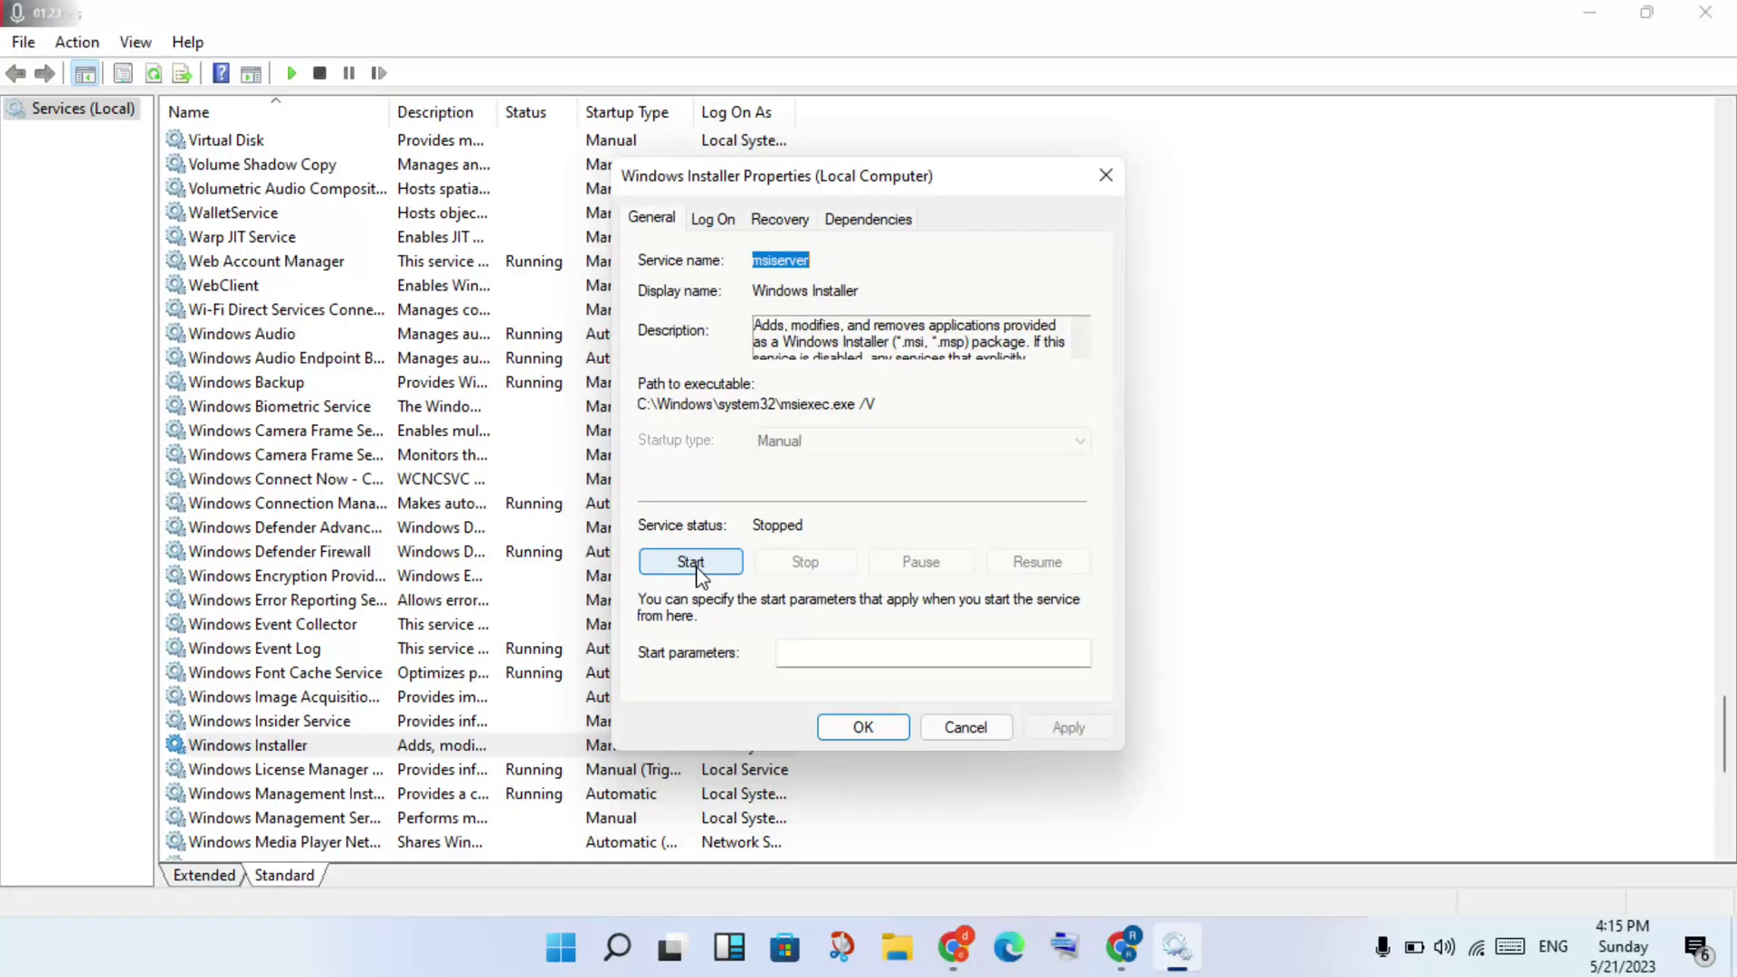
click(696, 570)
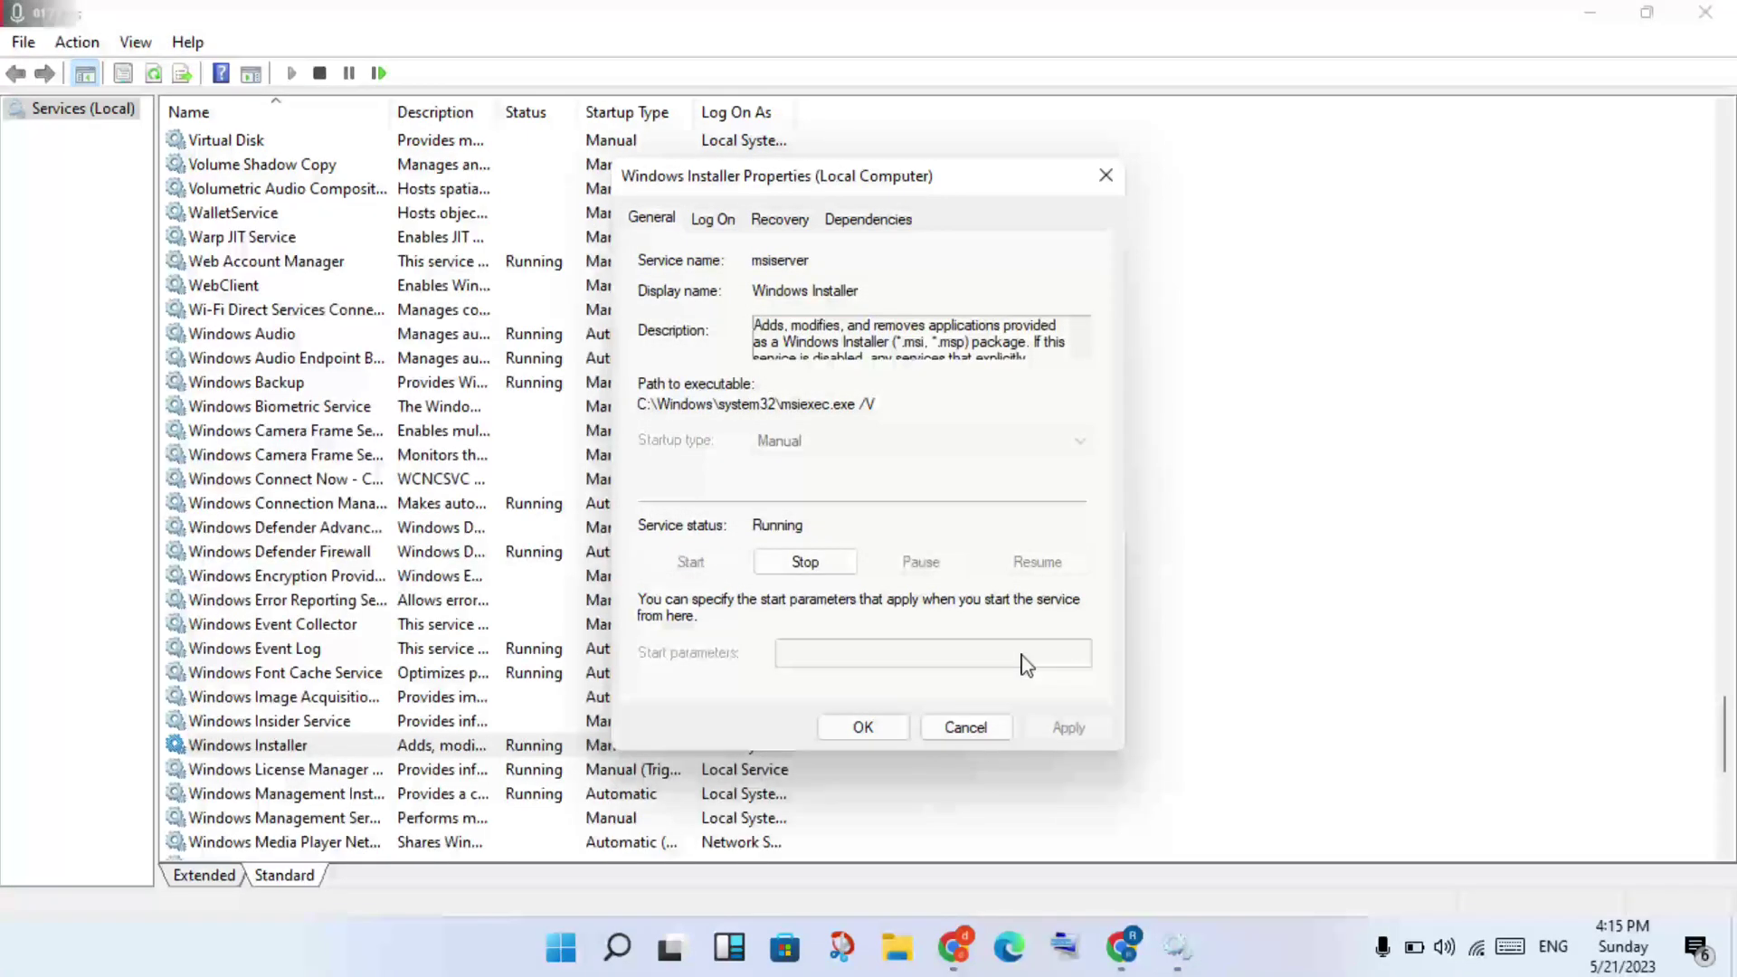
click(875, 731)
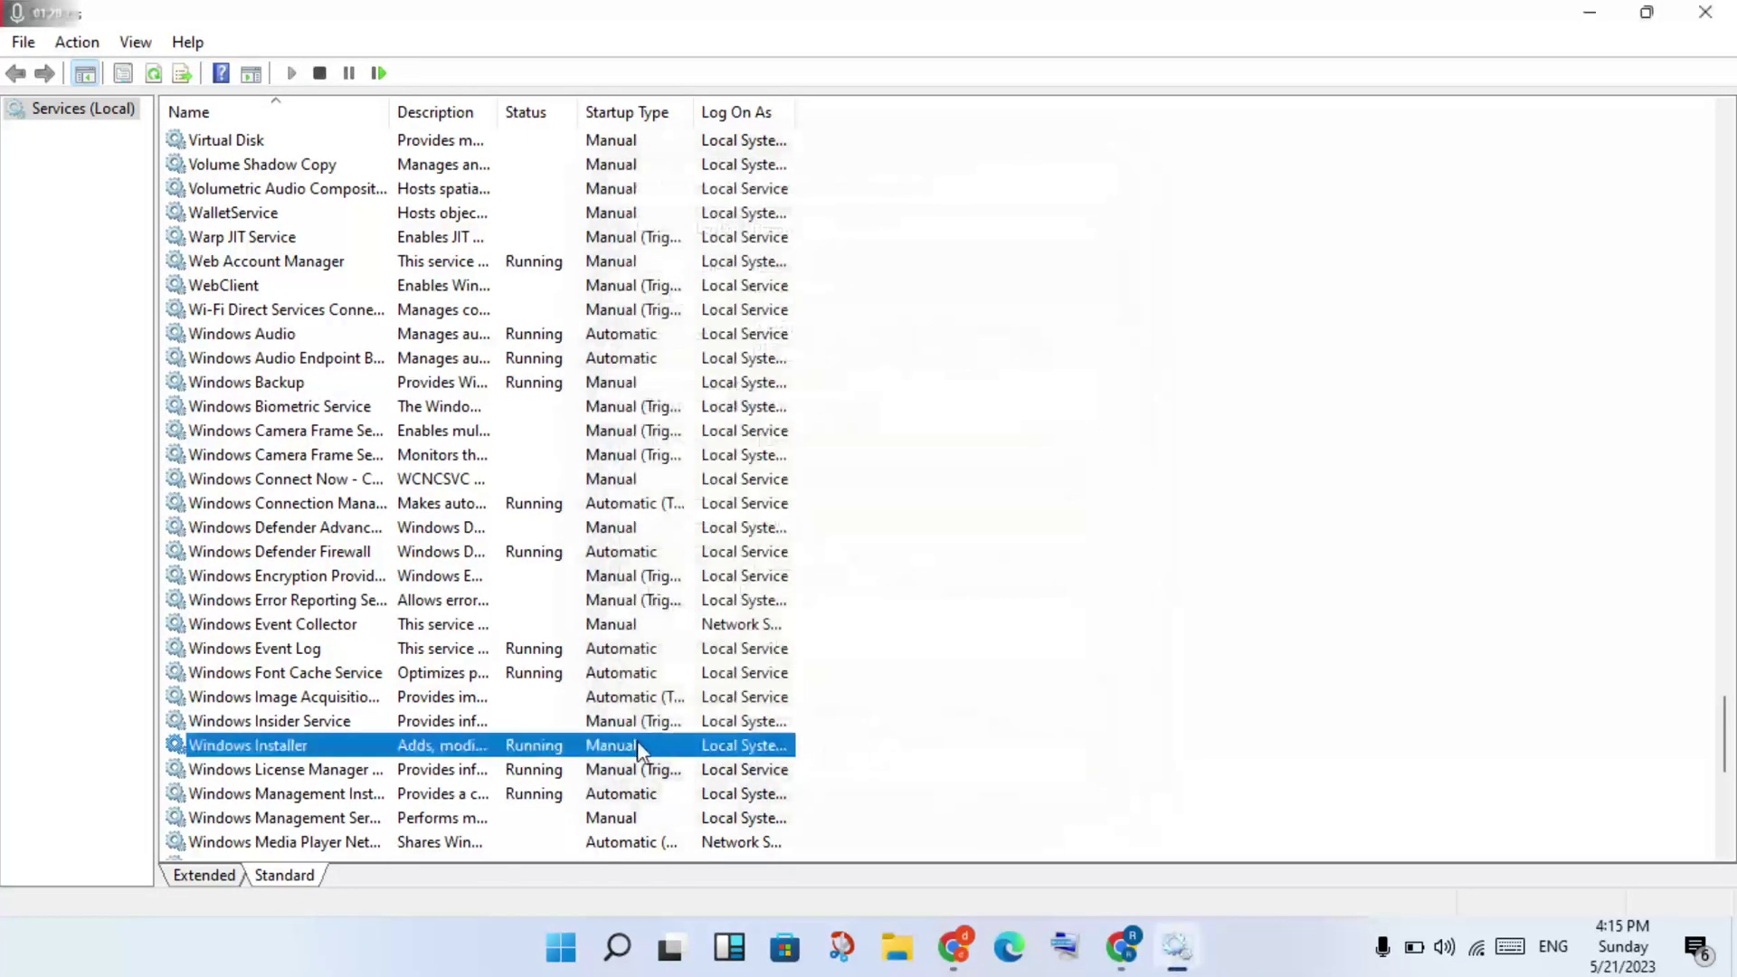
click(544, 723)
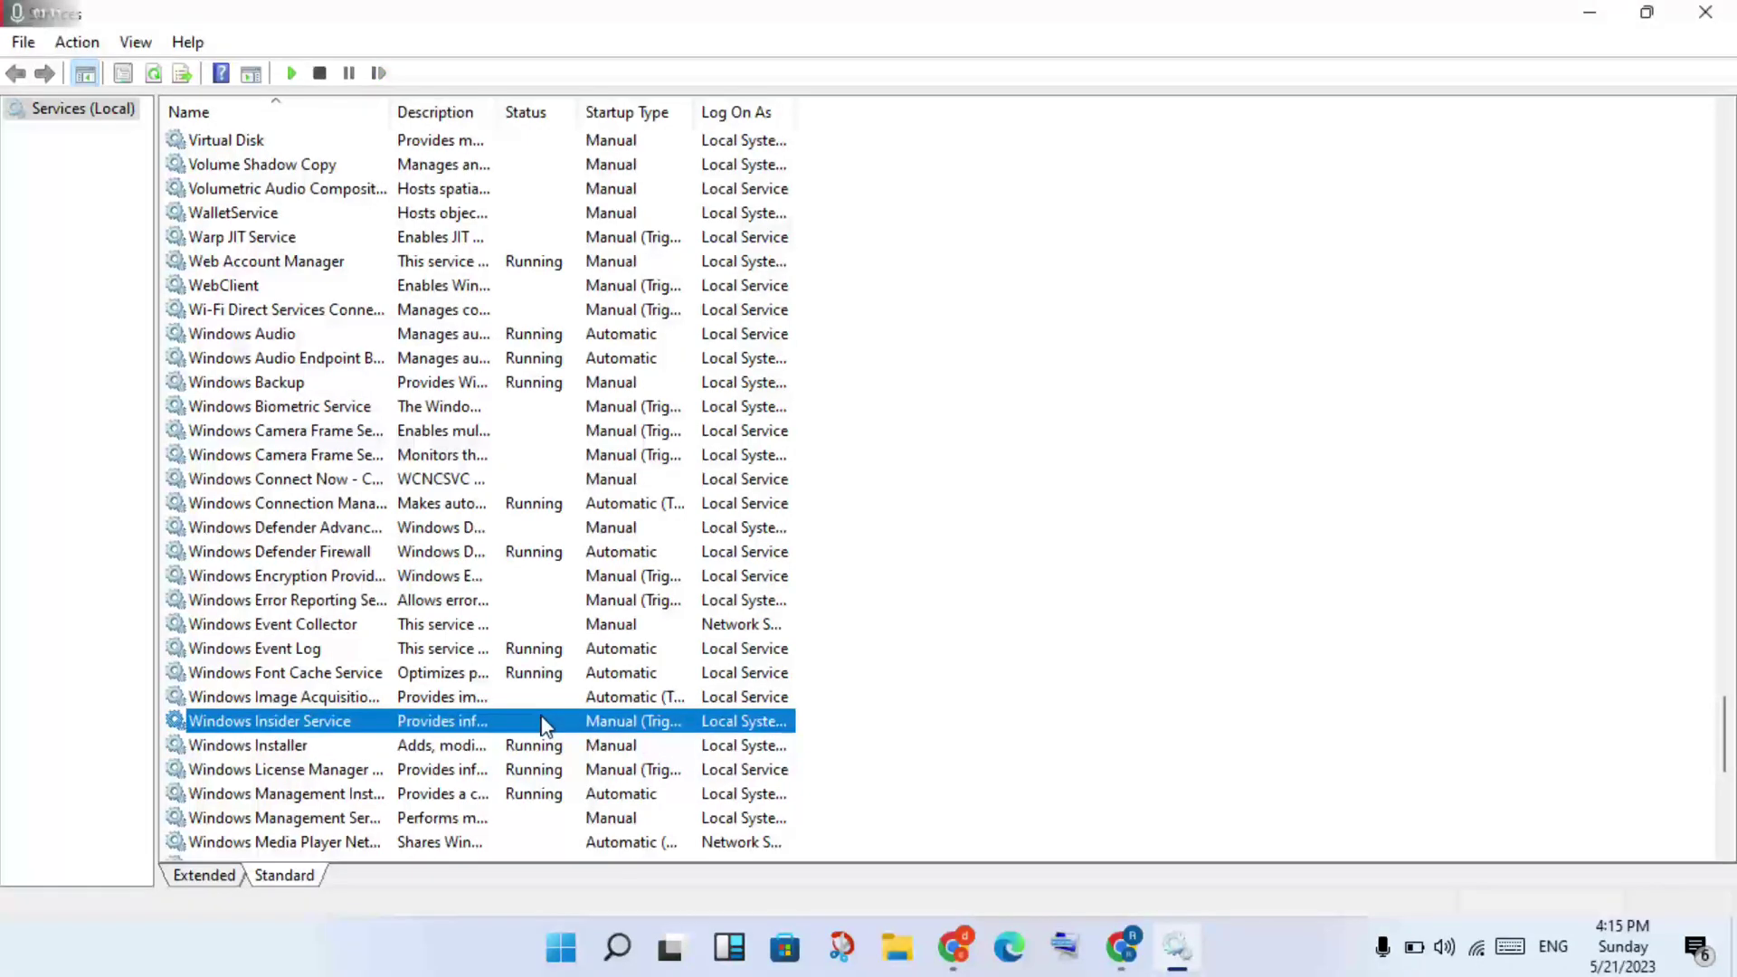
Set Windows Insider Service to Automatic (Delayed Start), start it, and apply the change.
right_click(543, 723)
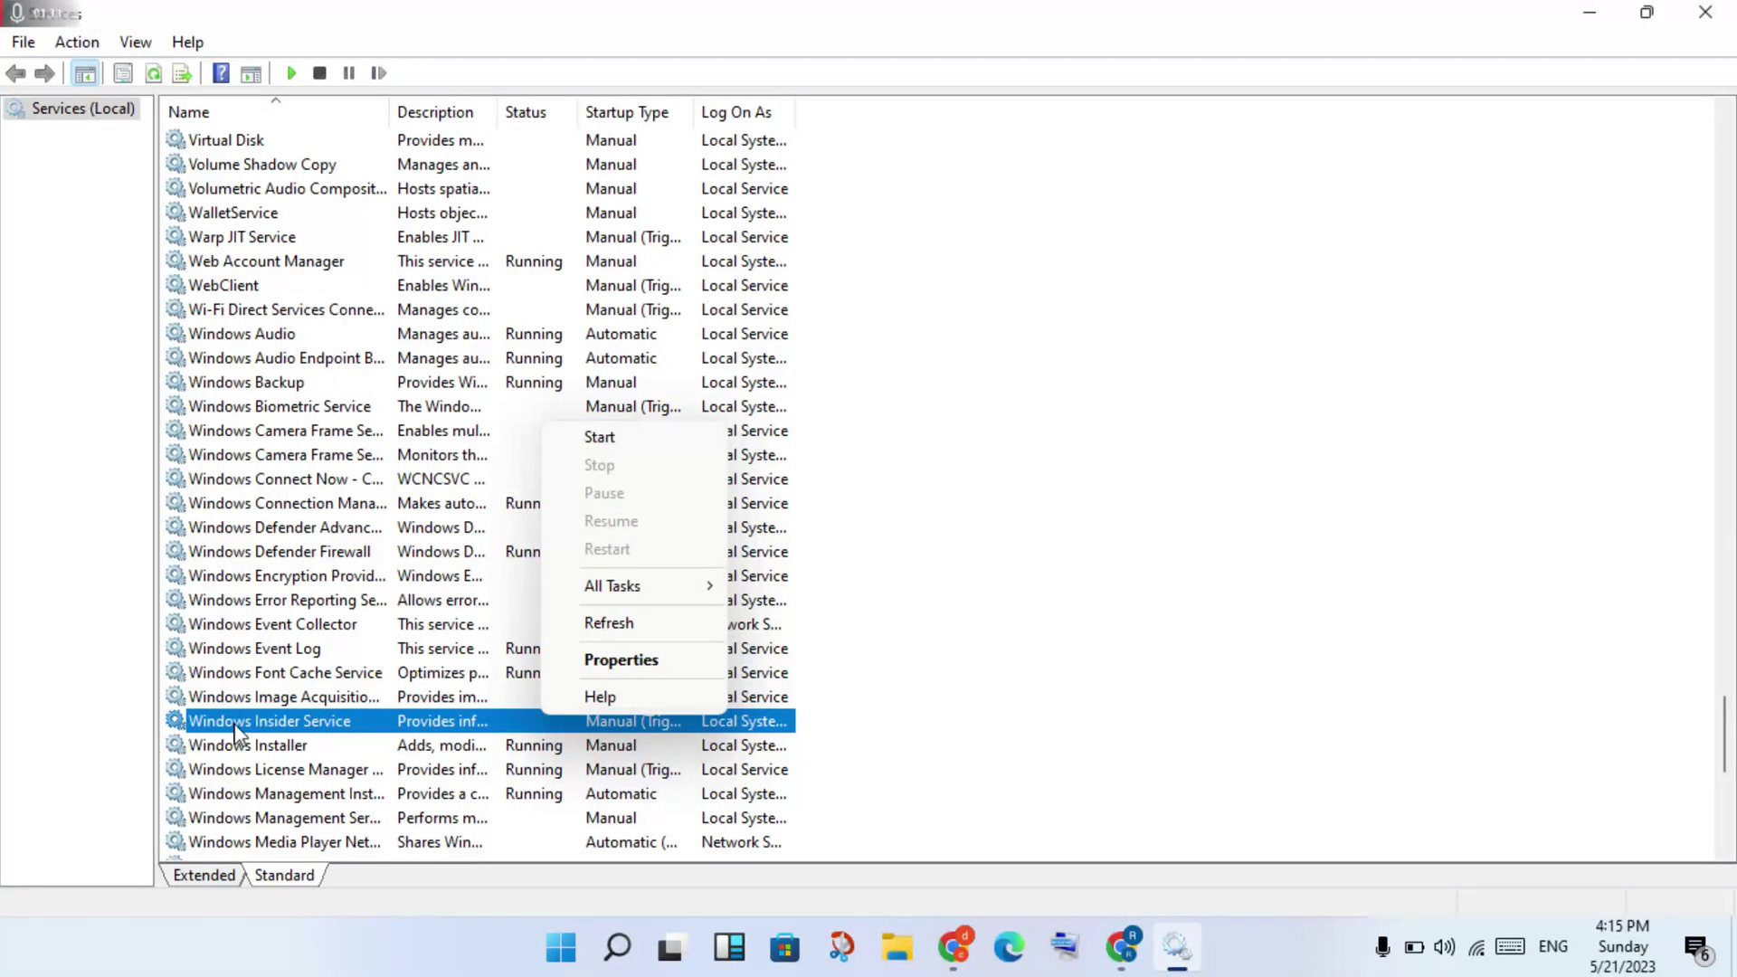
click(618, 661)
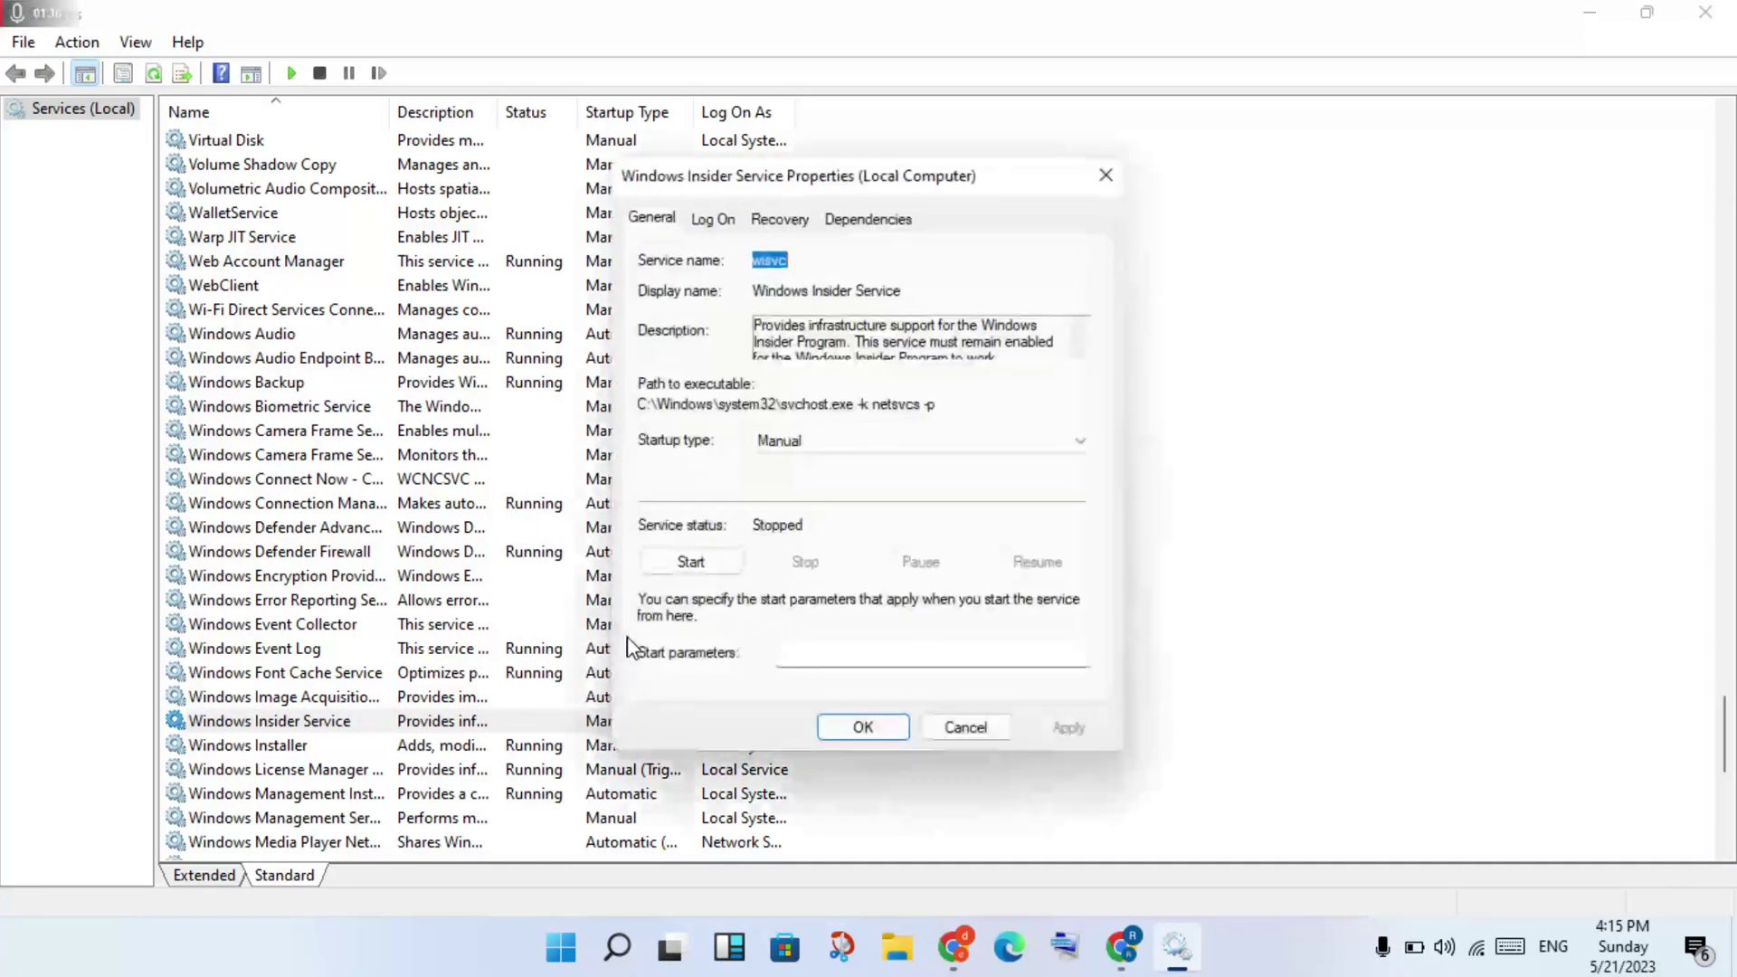
click(822, 443)
click(823, 462)
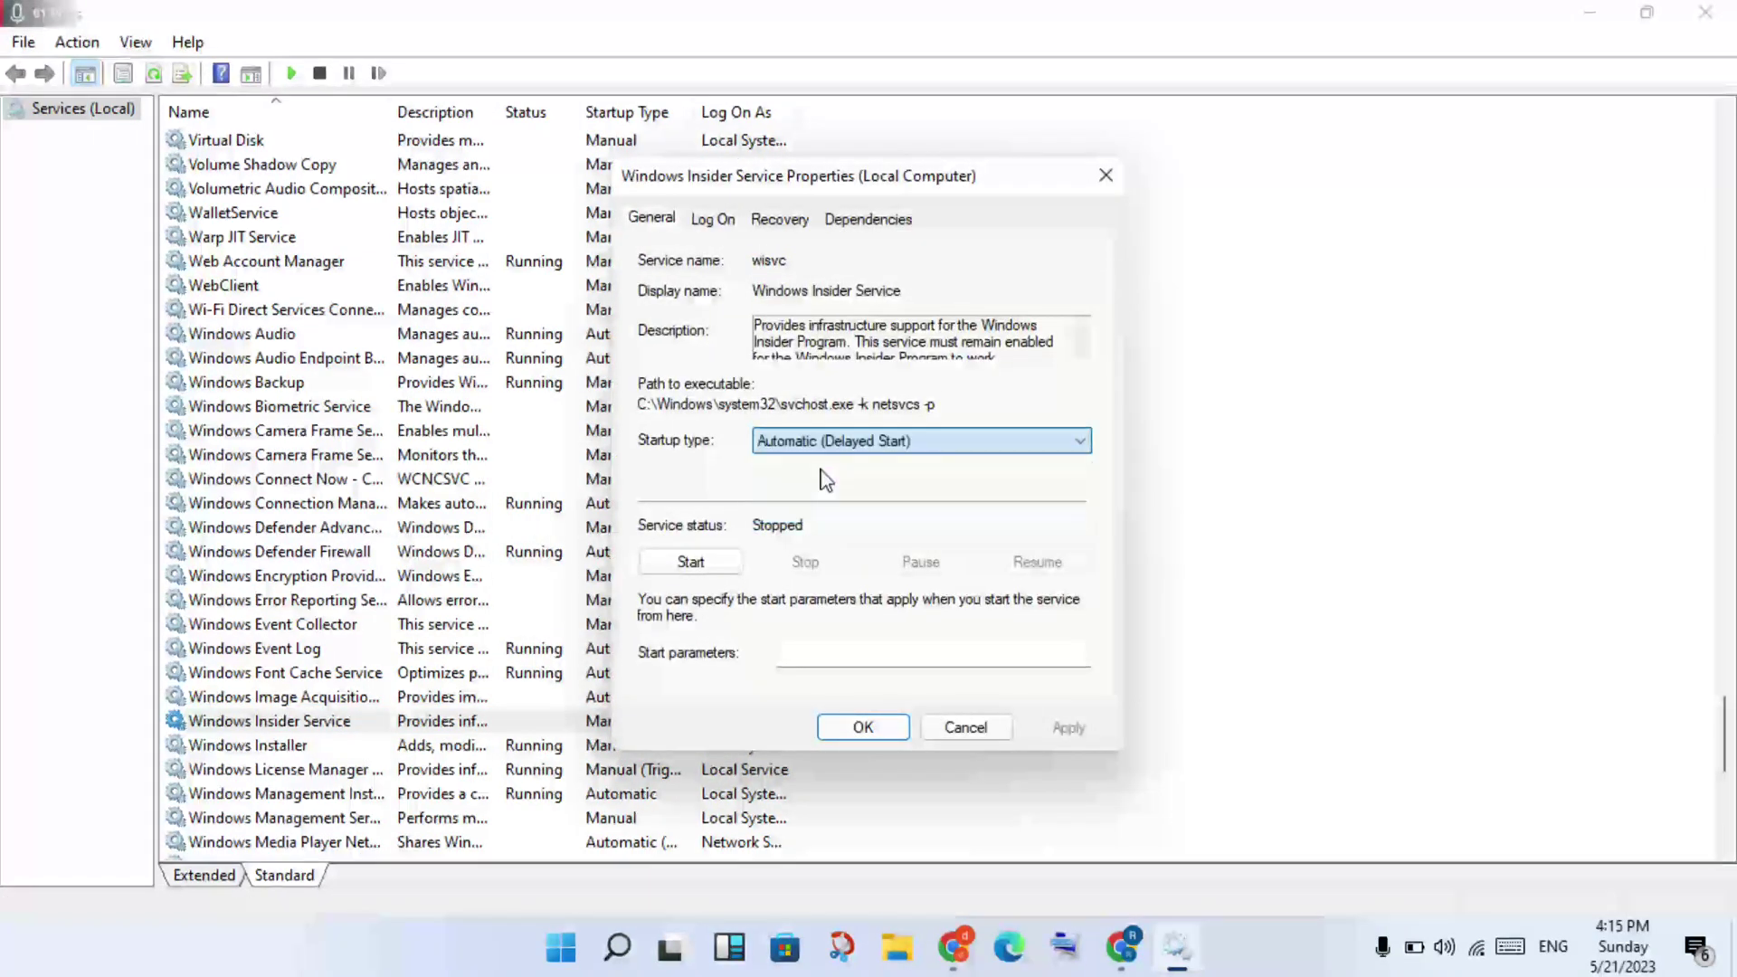
click(723, 563)
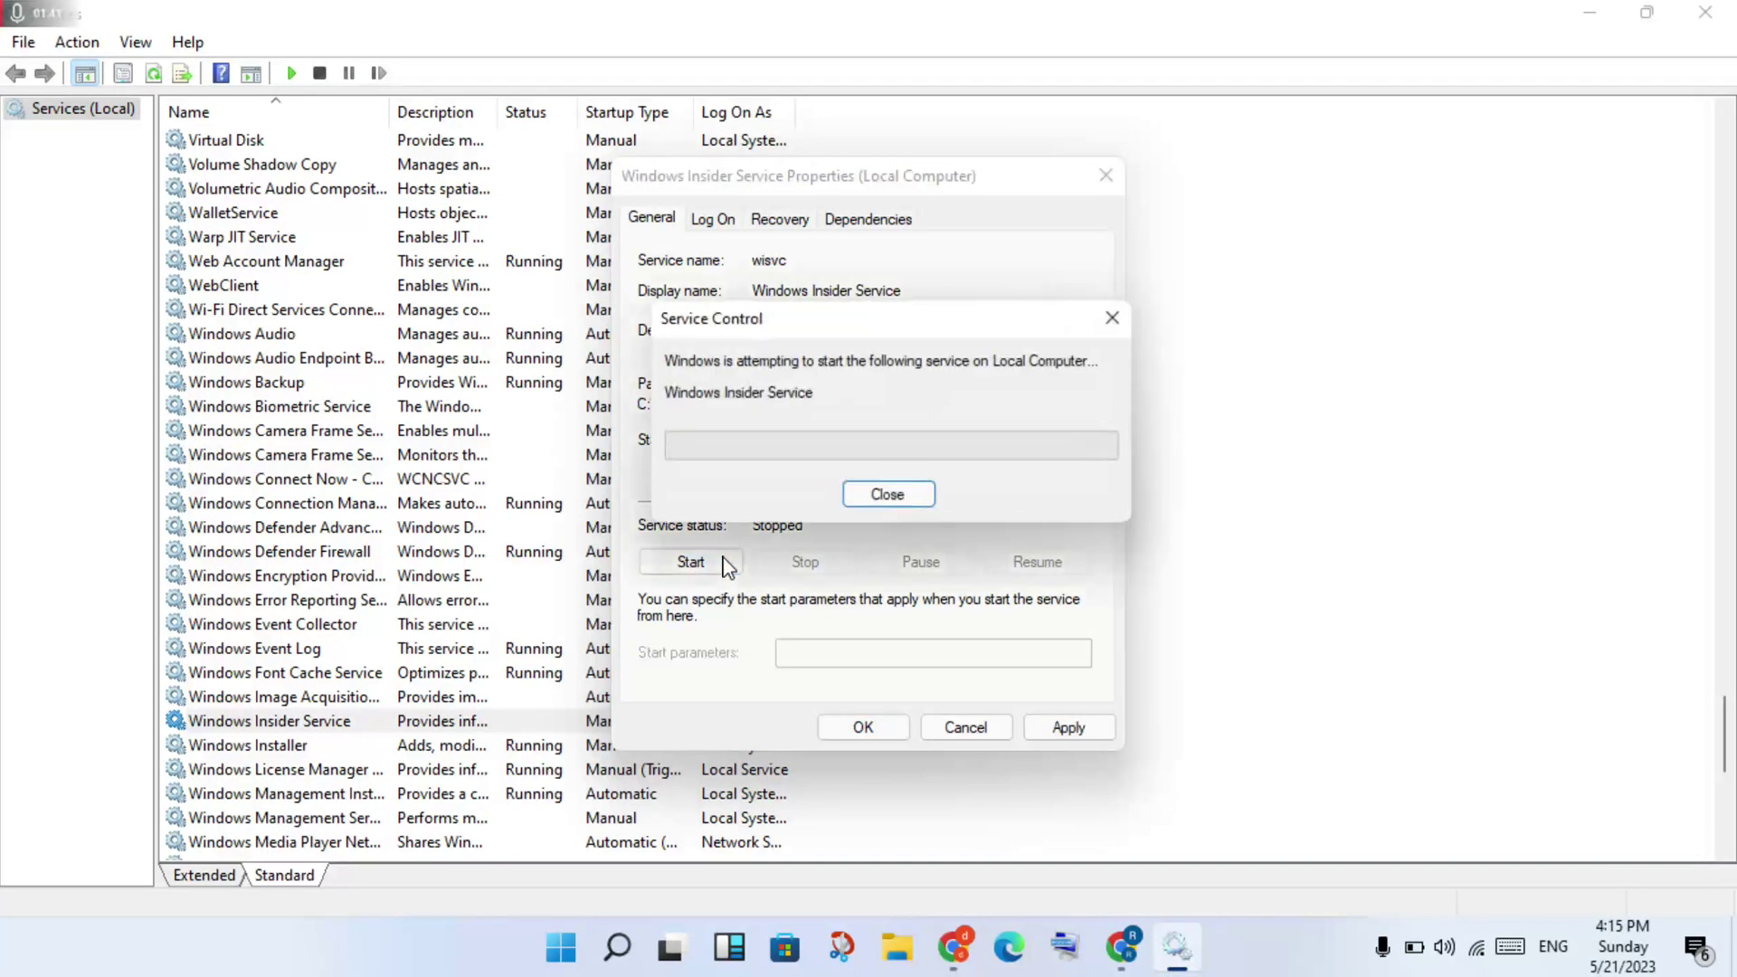
click(1049, 725)
click(884, 726)
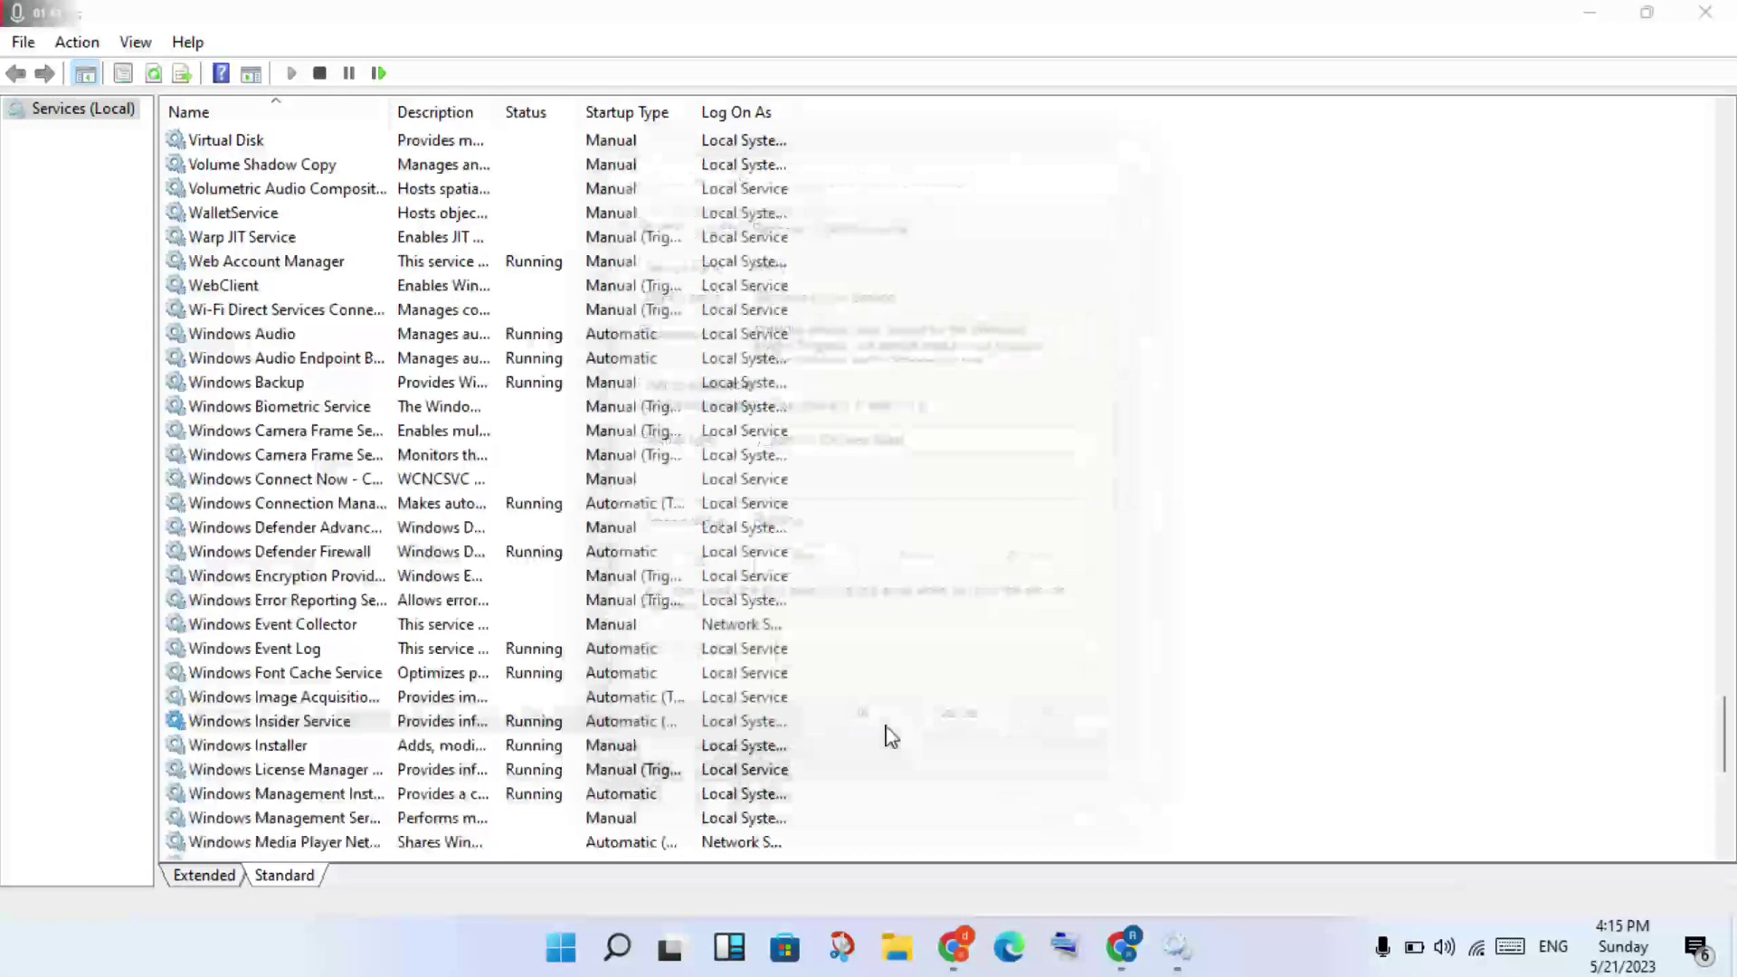
scroll(891, 737, down, 9)
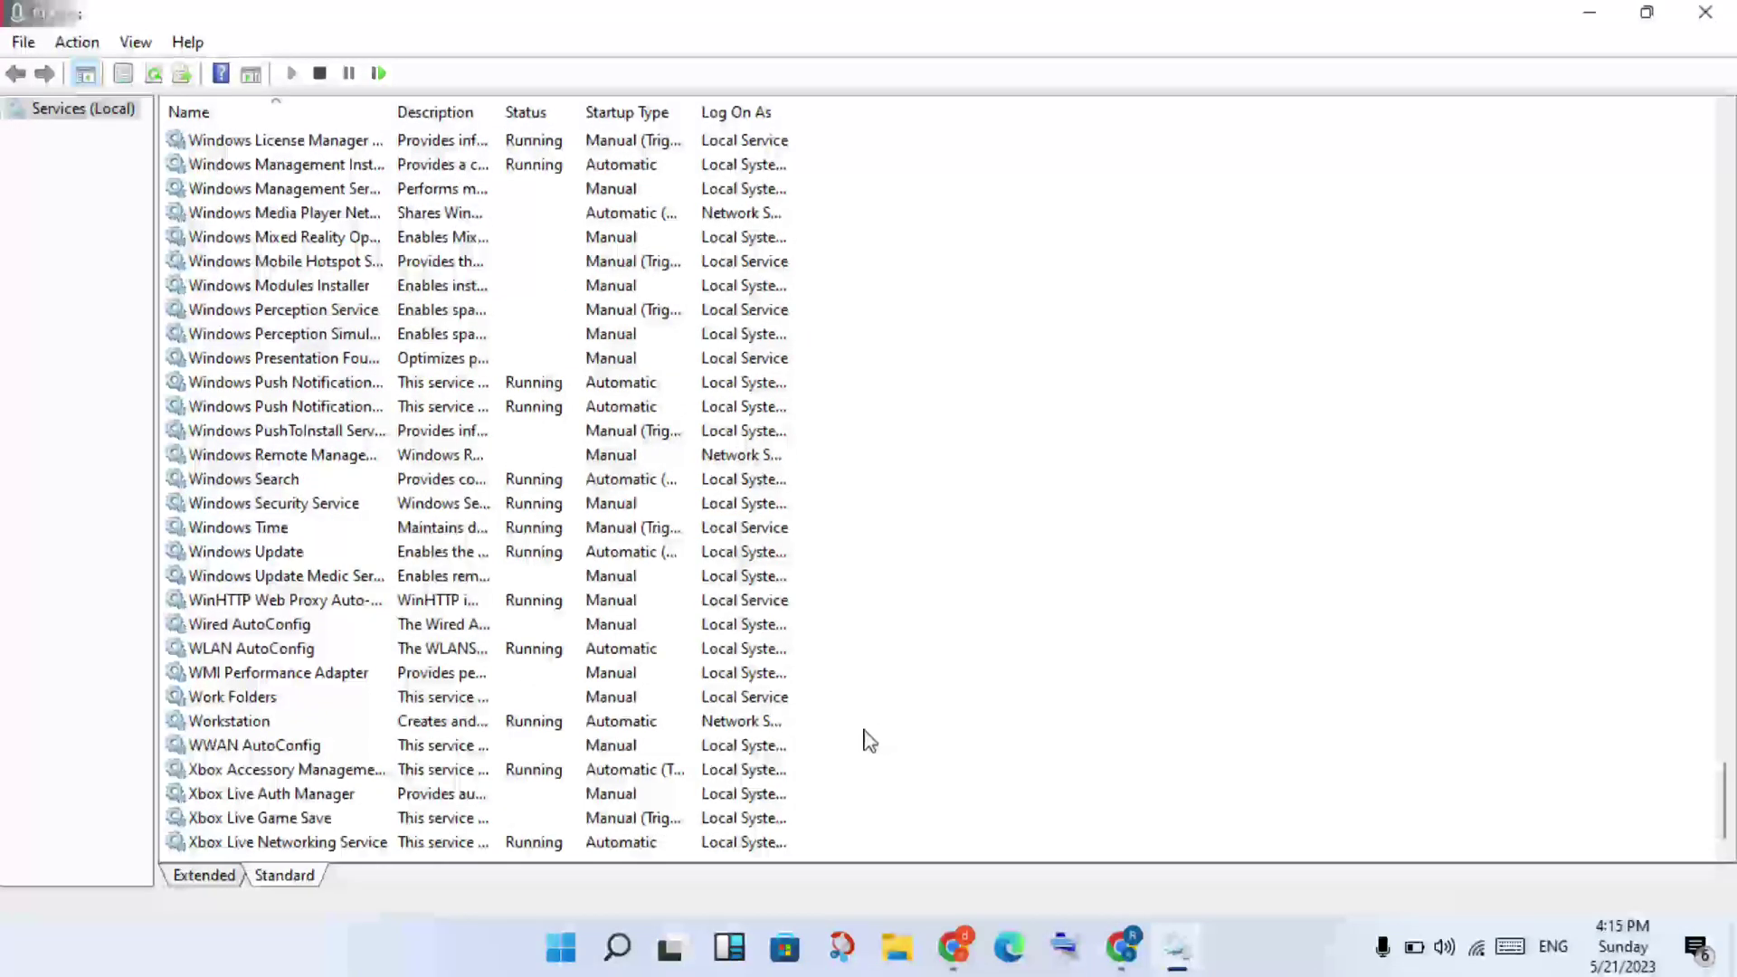
Check Windows Update's Properties show Running with Automatic (Delayed Start), then close Services.
click(510, 554)
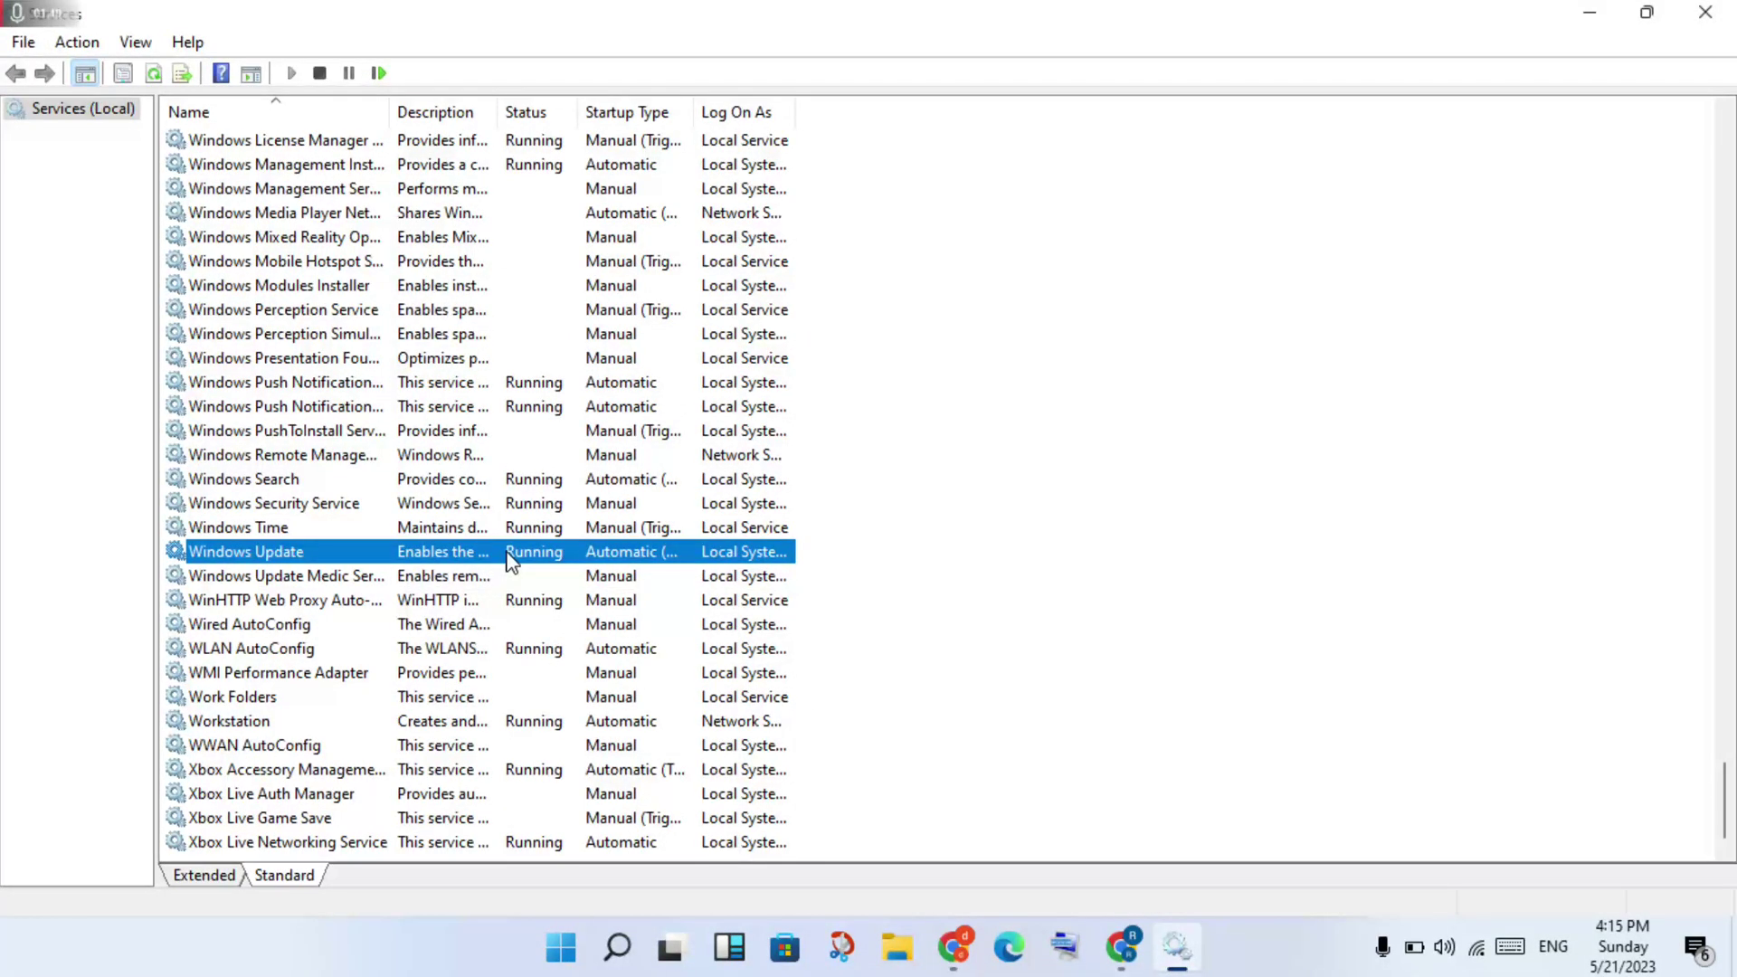
right_click(510, 560)
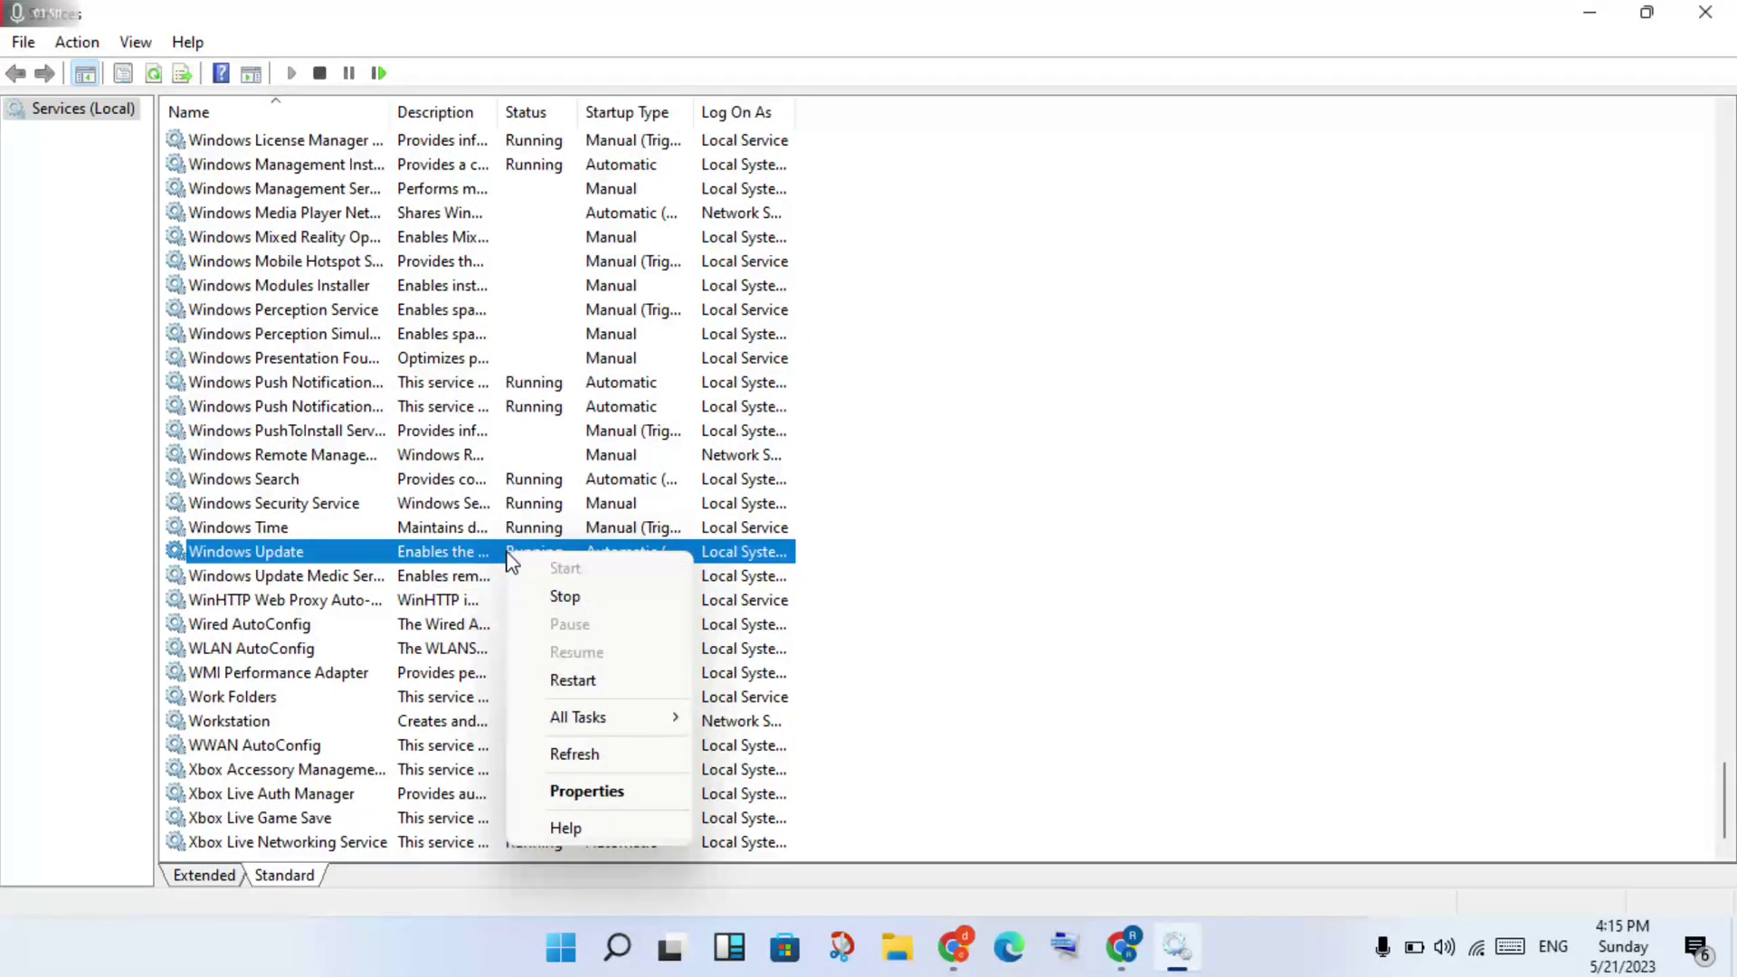
click(597, 793)
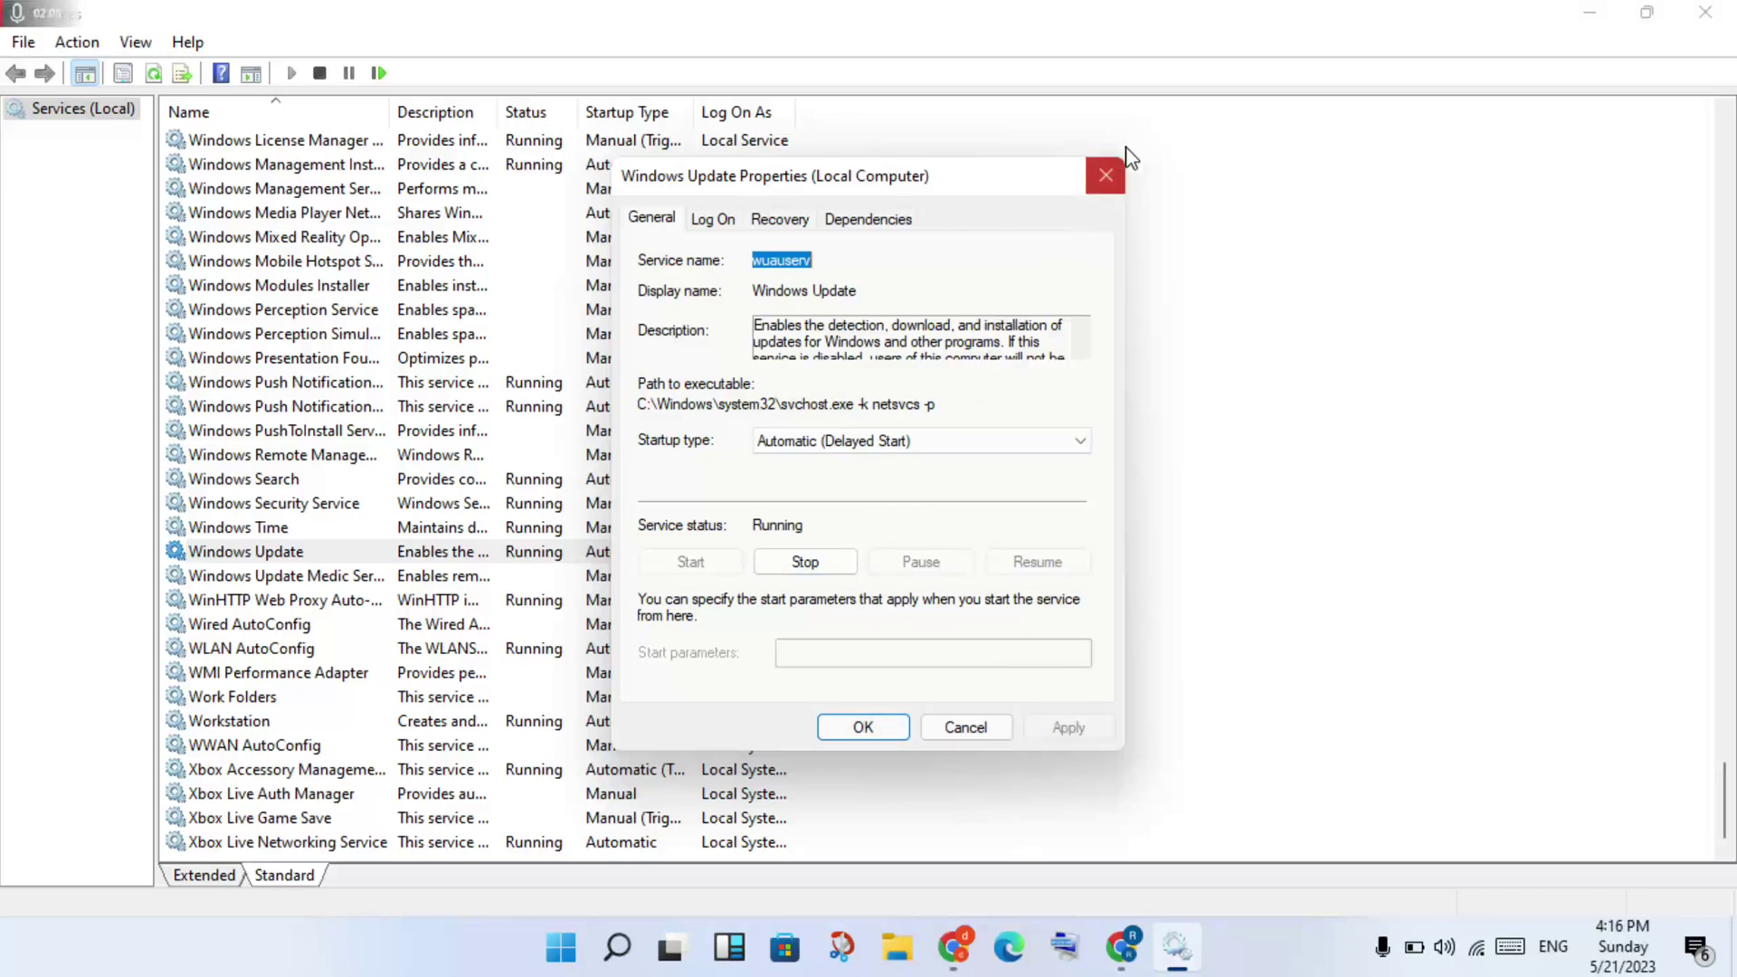
click(1118, 179)
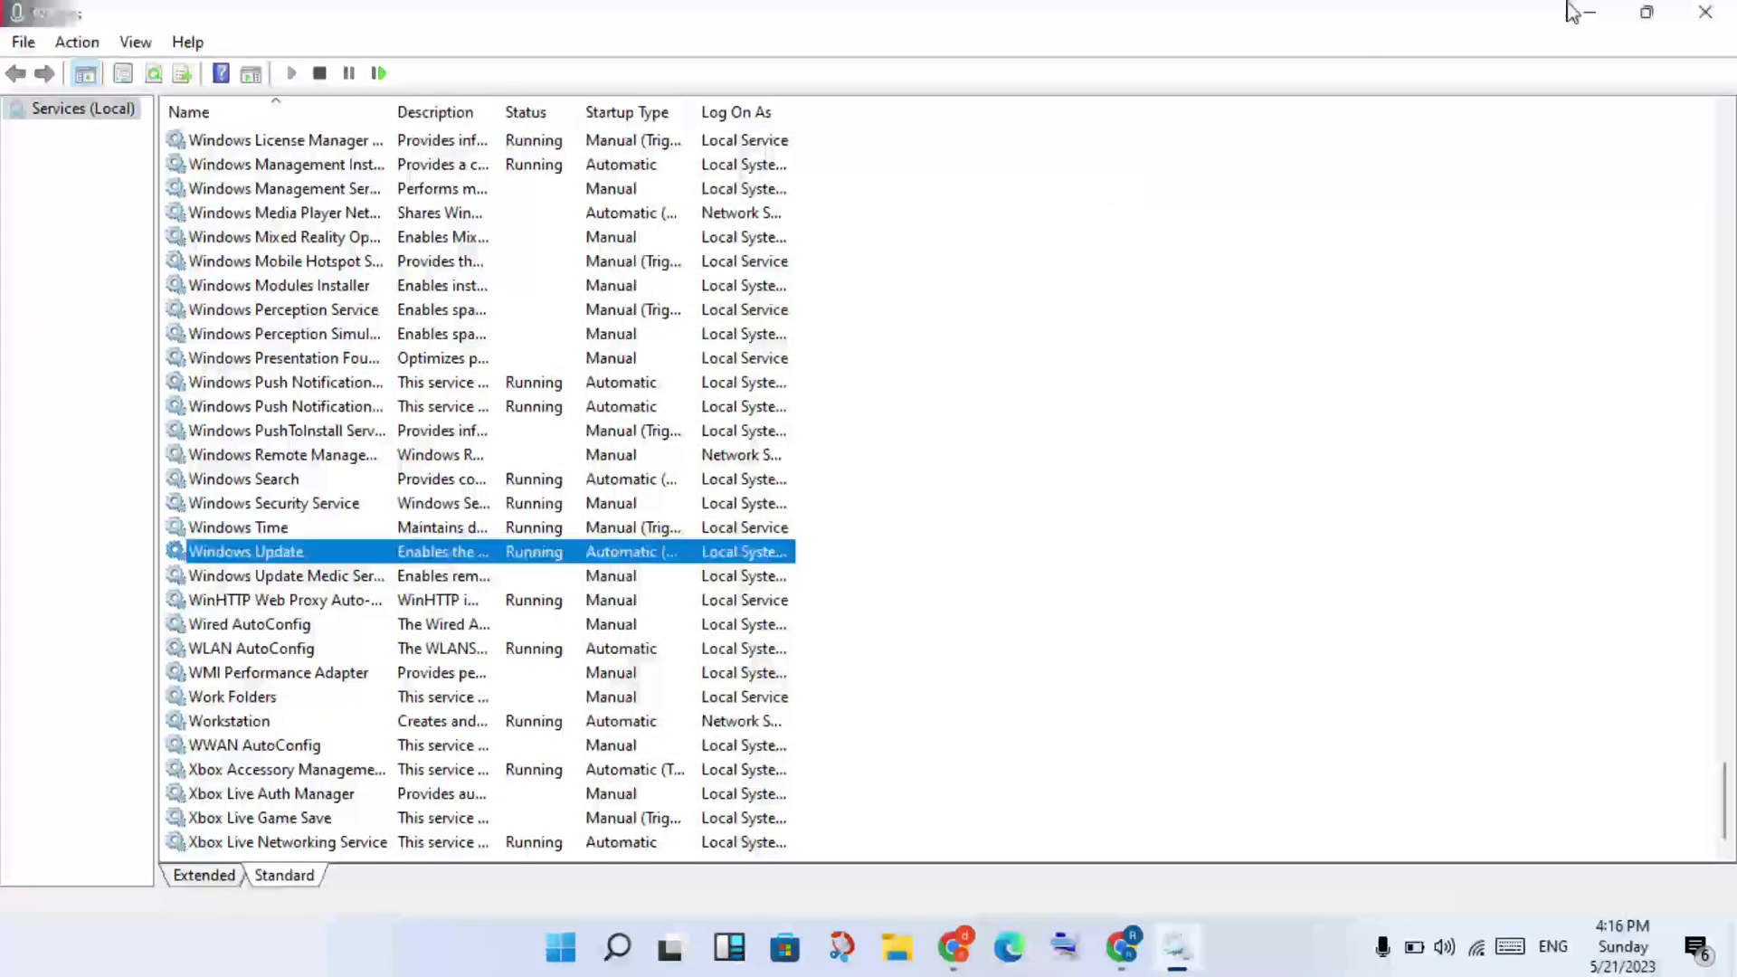
click(1706, 12)
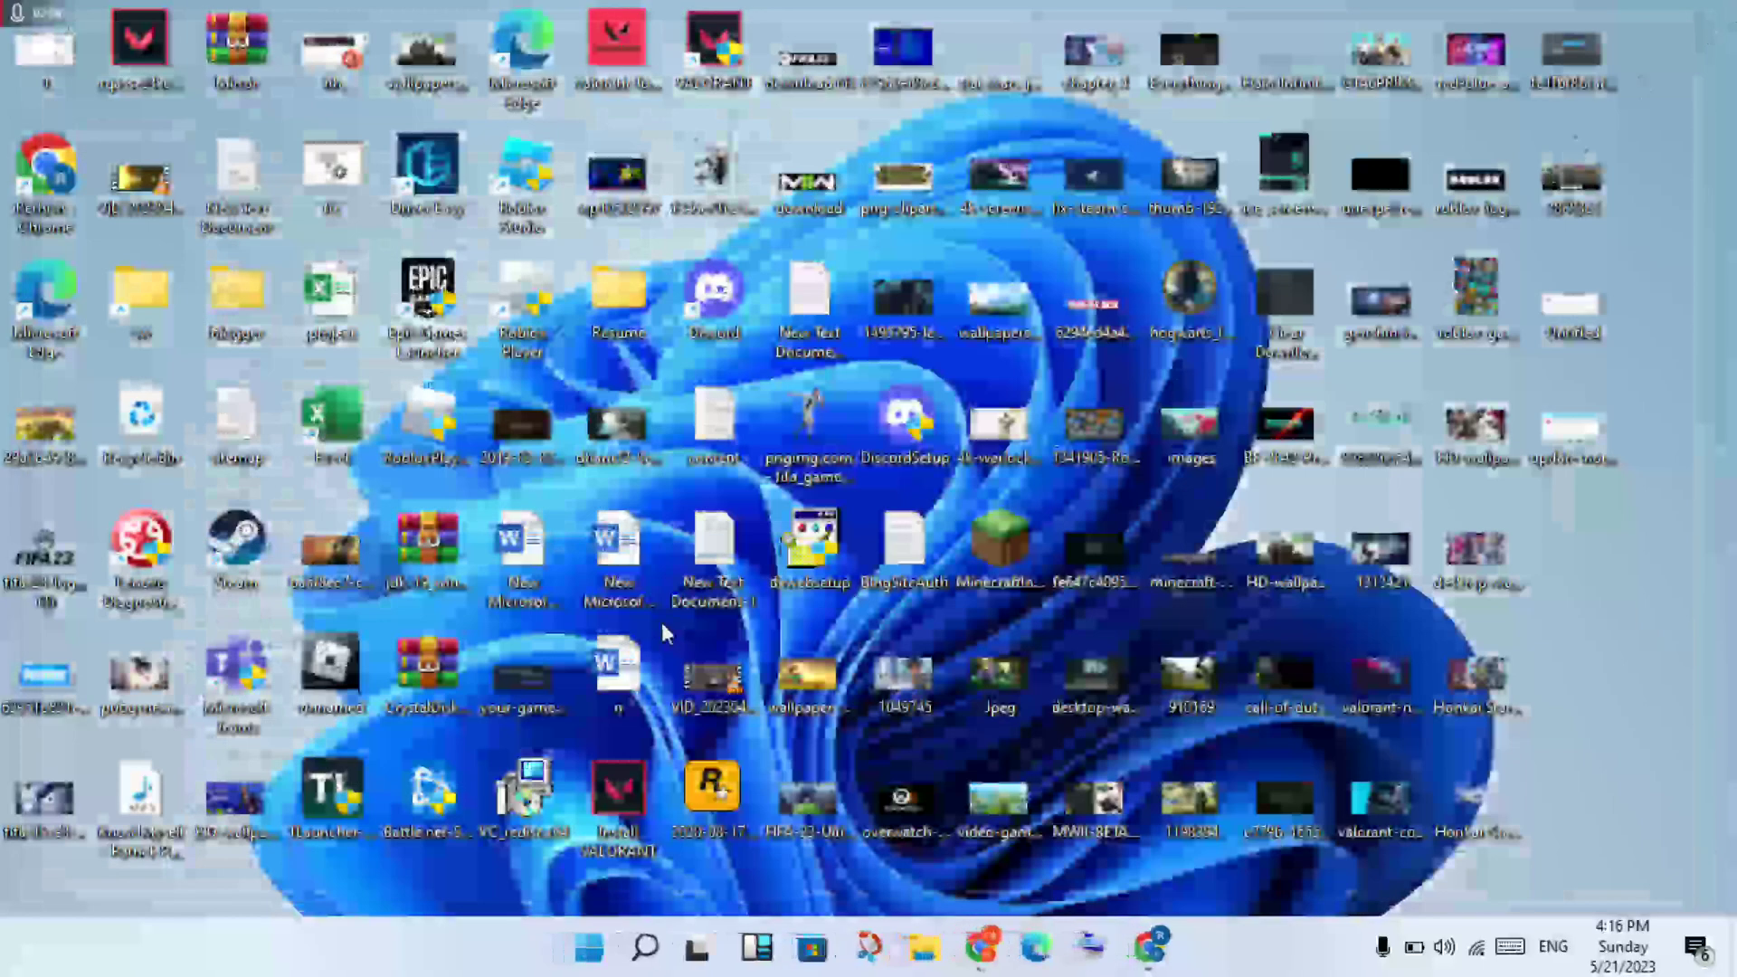
Search Windows for 'settings' and launch the Settings app.
click(645, 947)
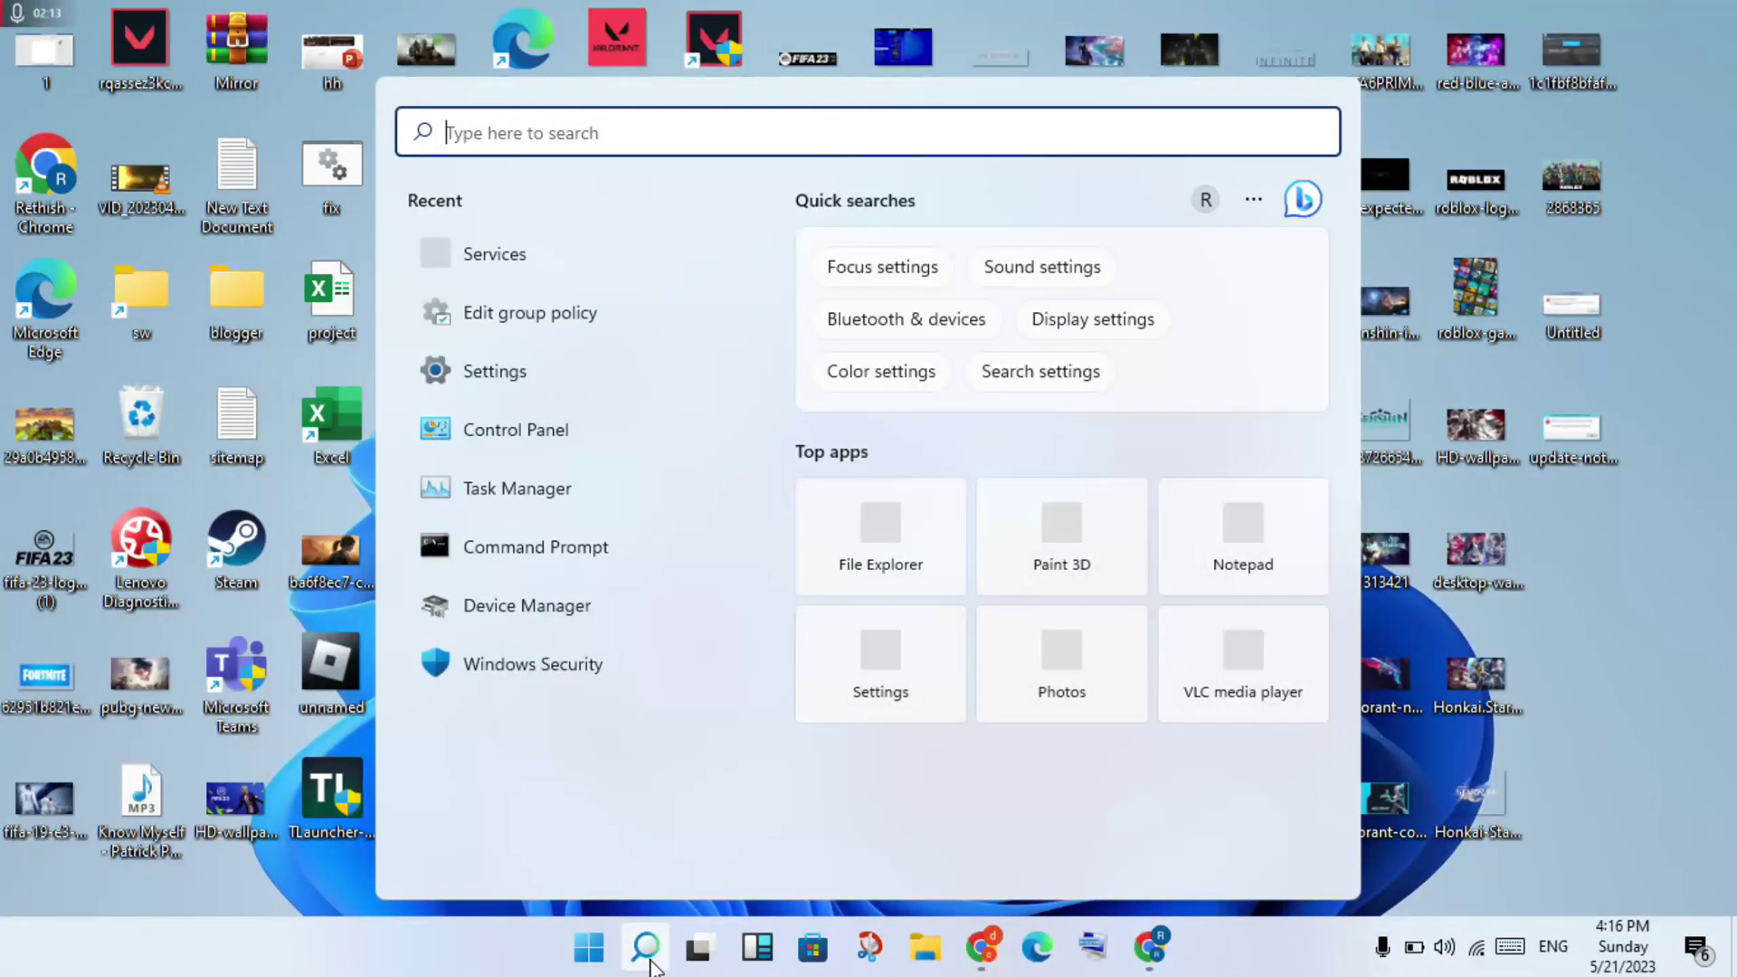
text(sett)
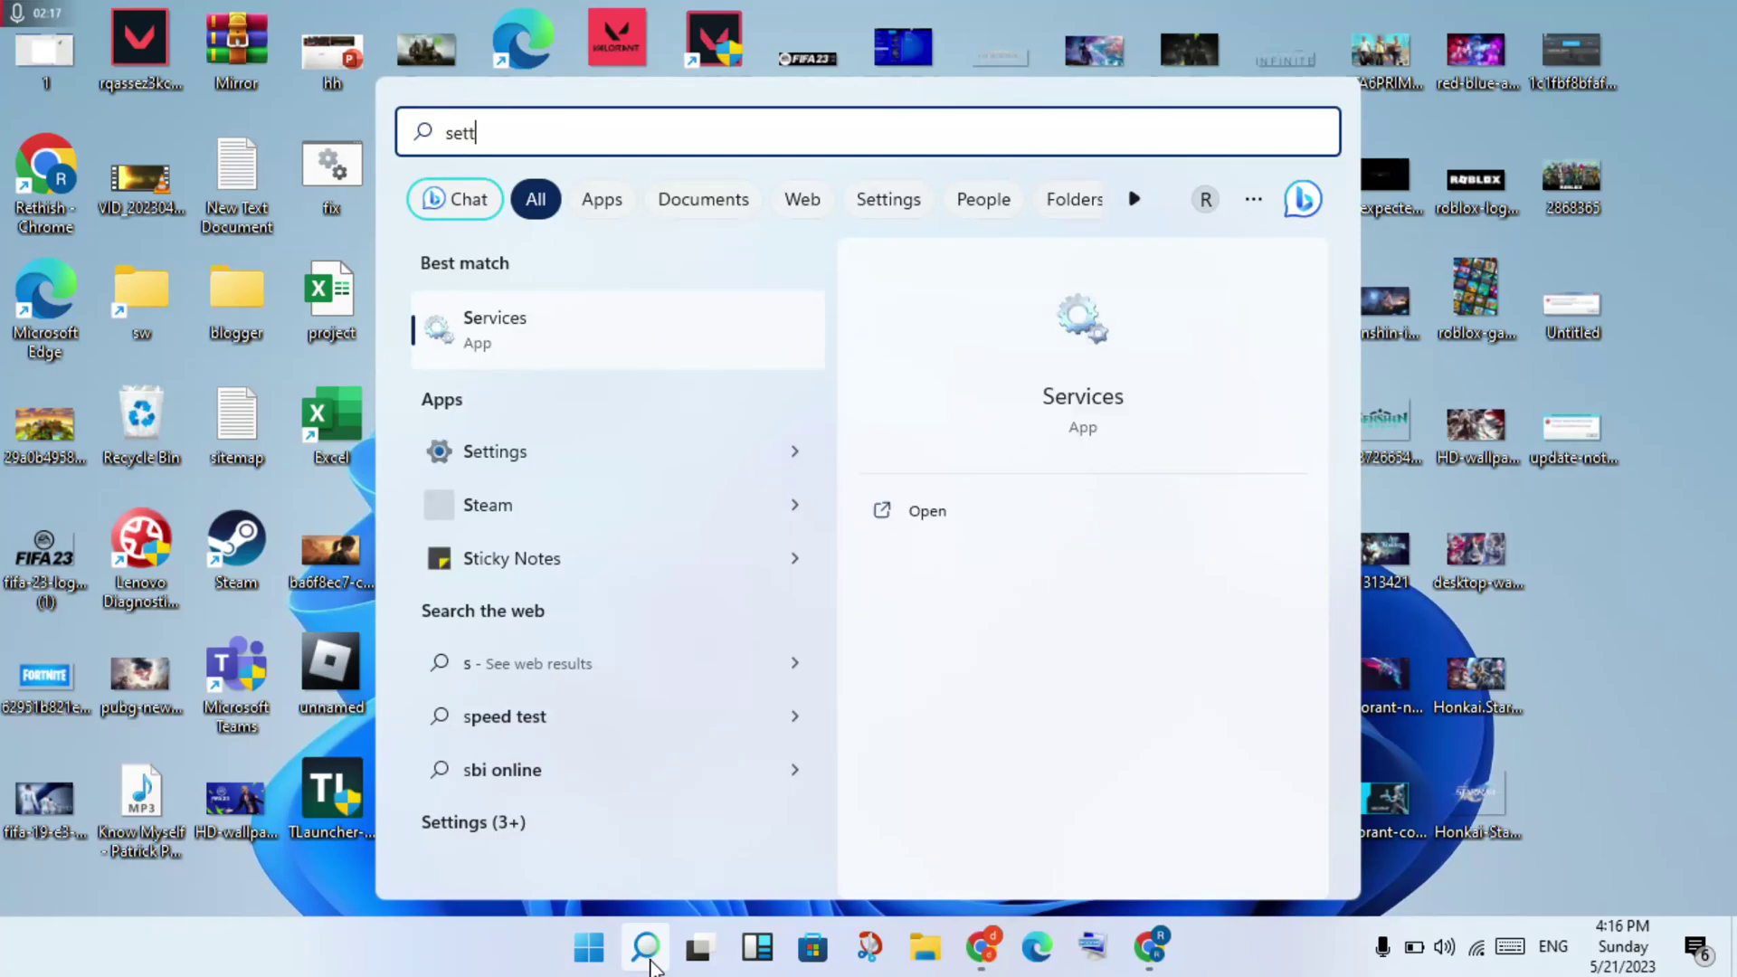
text(ings)
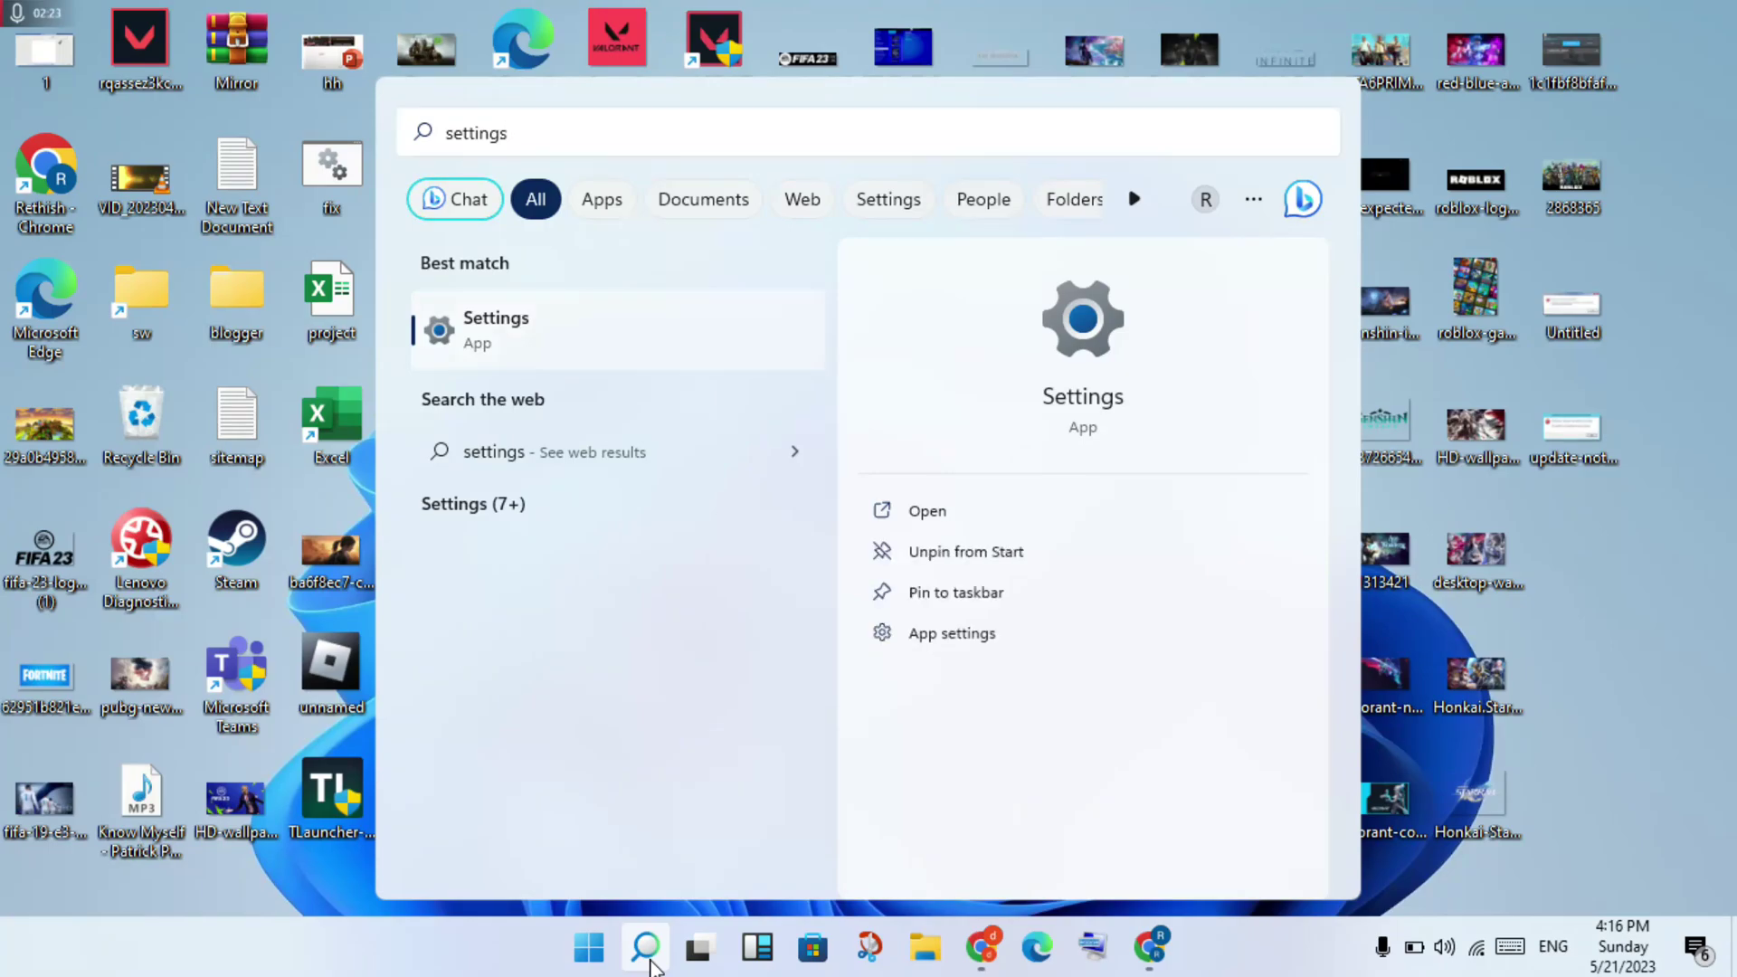
key(Return)
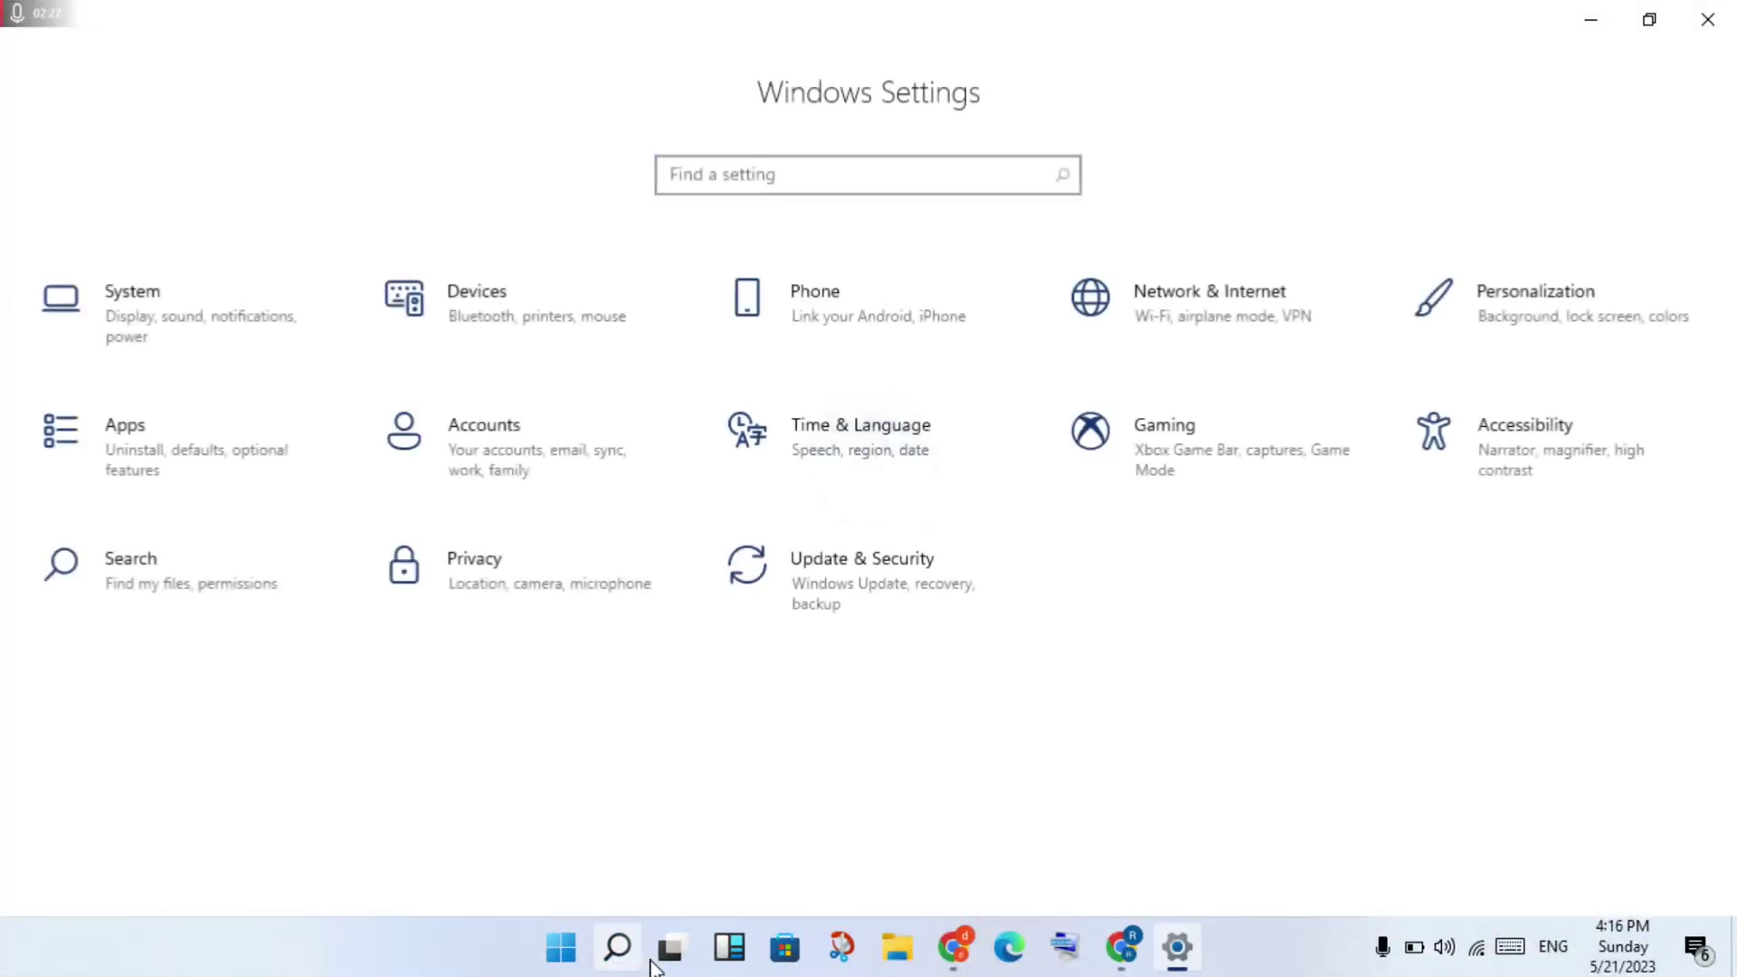
Reach the Windows Update troubleshooter under Update & Security > Troubleshoot > Additional troubleshooters, then close Settings.
click(923, 562)
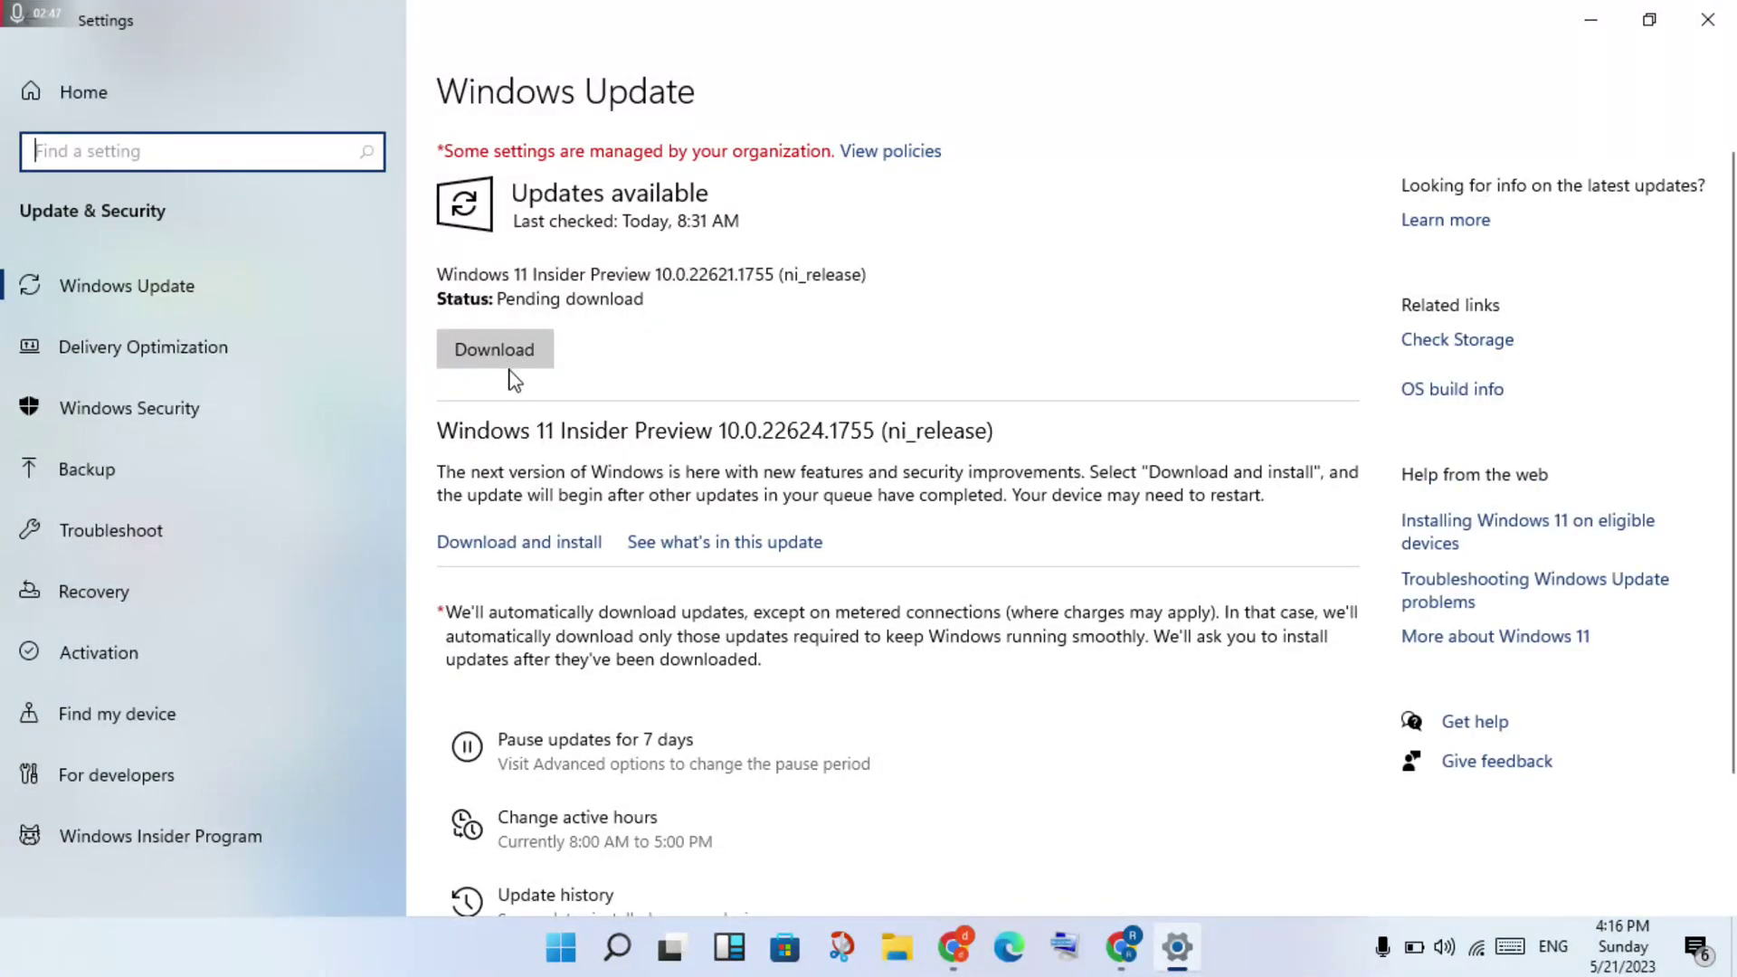
click(207, 553)
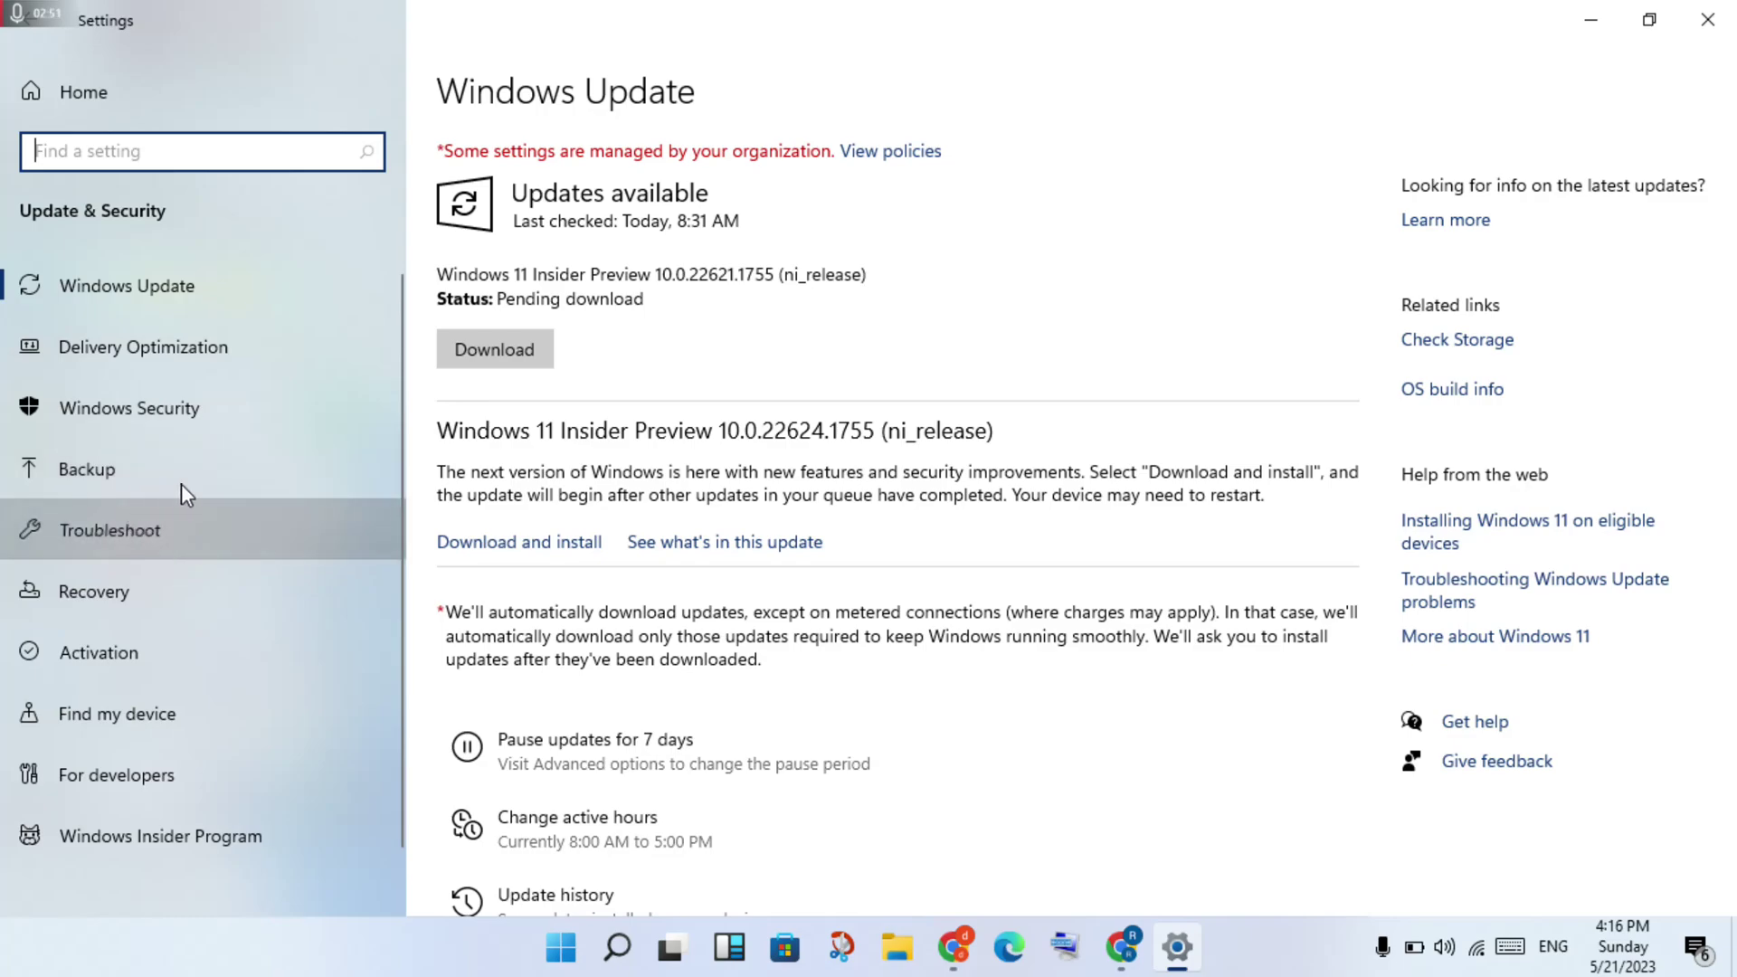
click(121, 525)
click(549, 583)
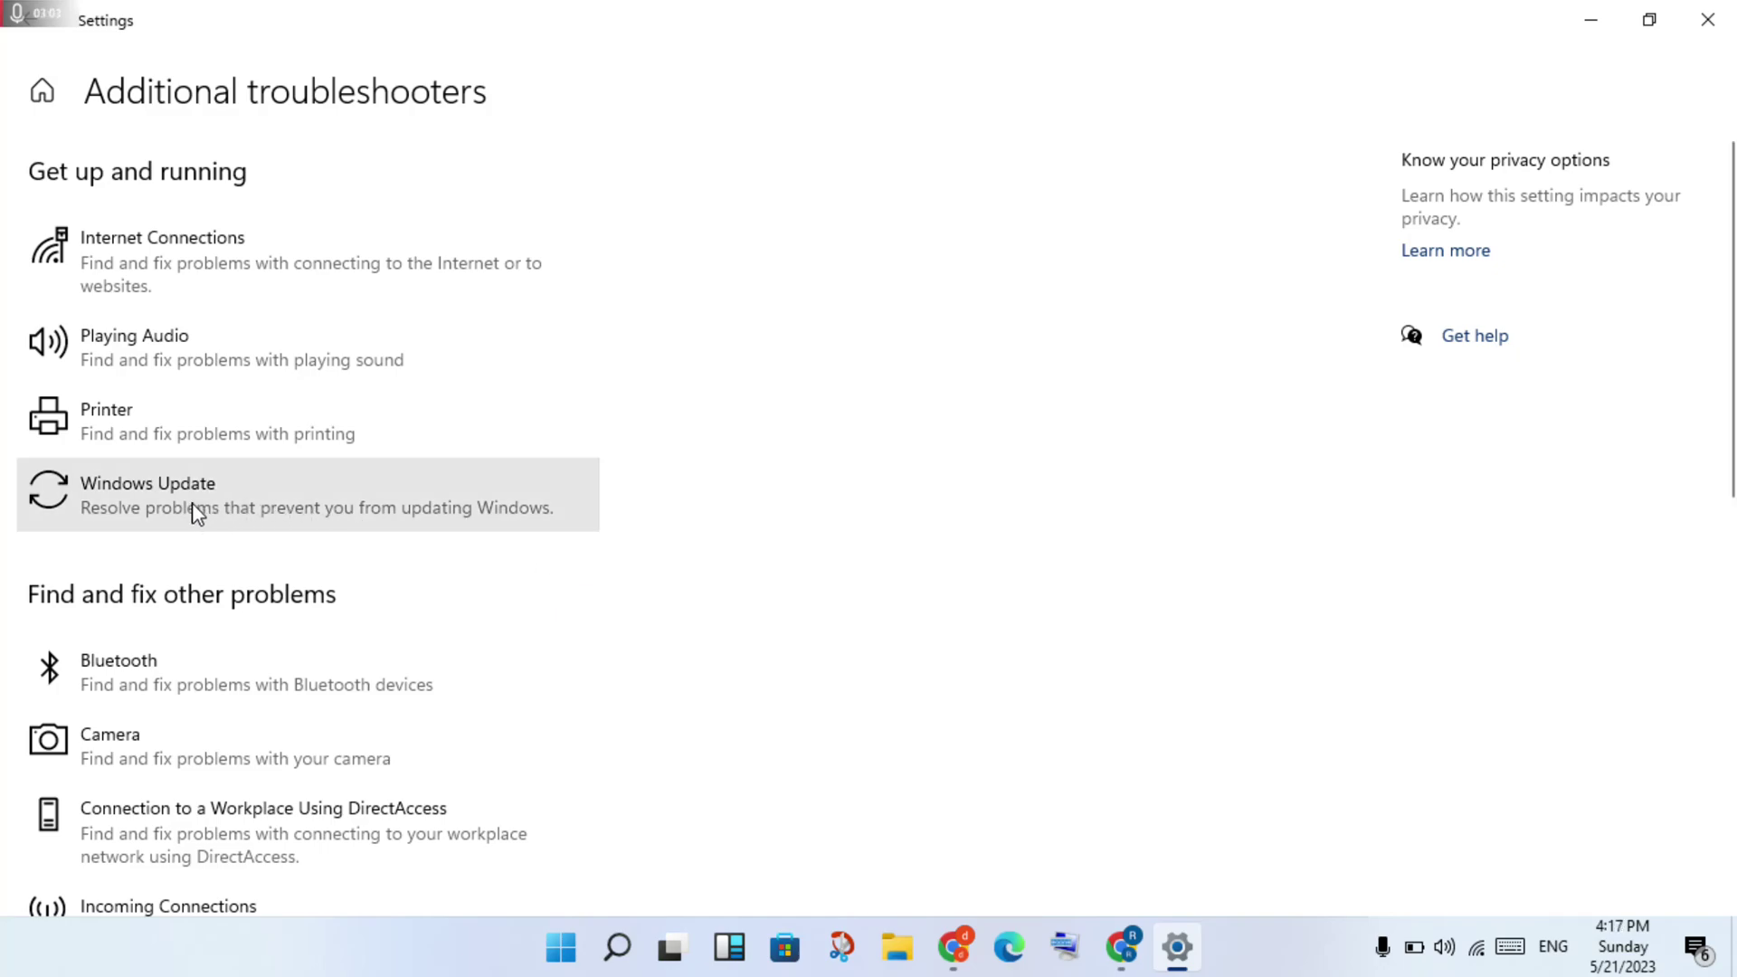
click(250, 503)
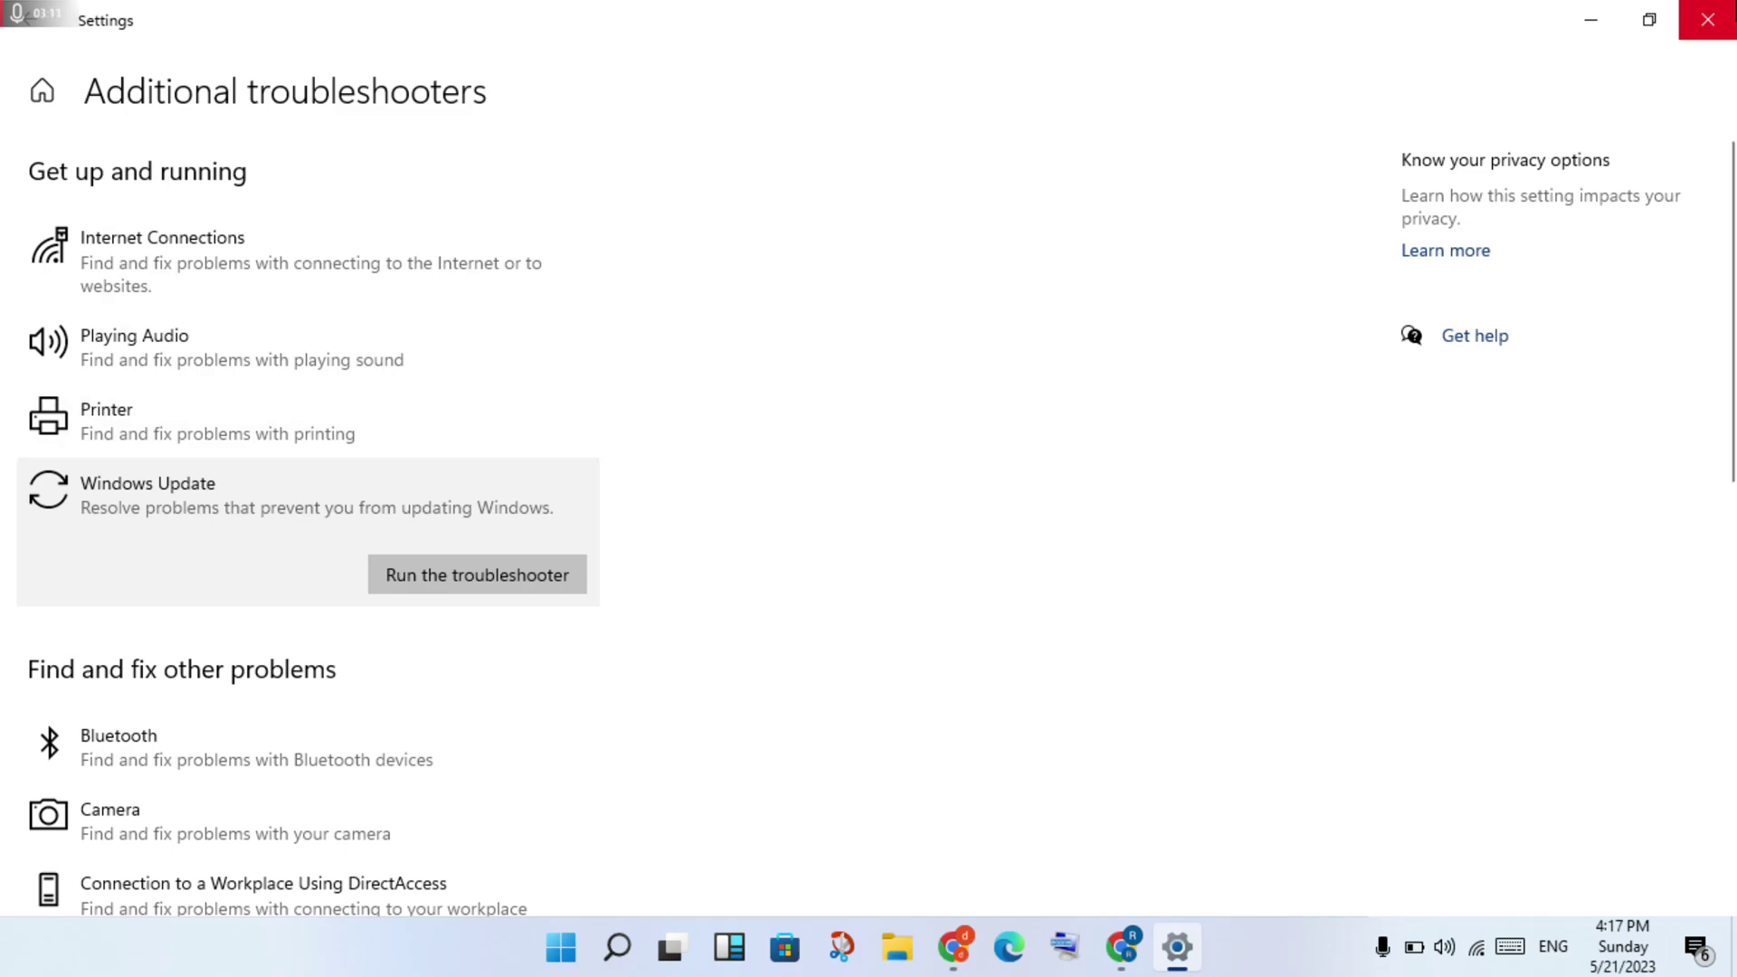
click(1707, 19)
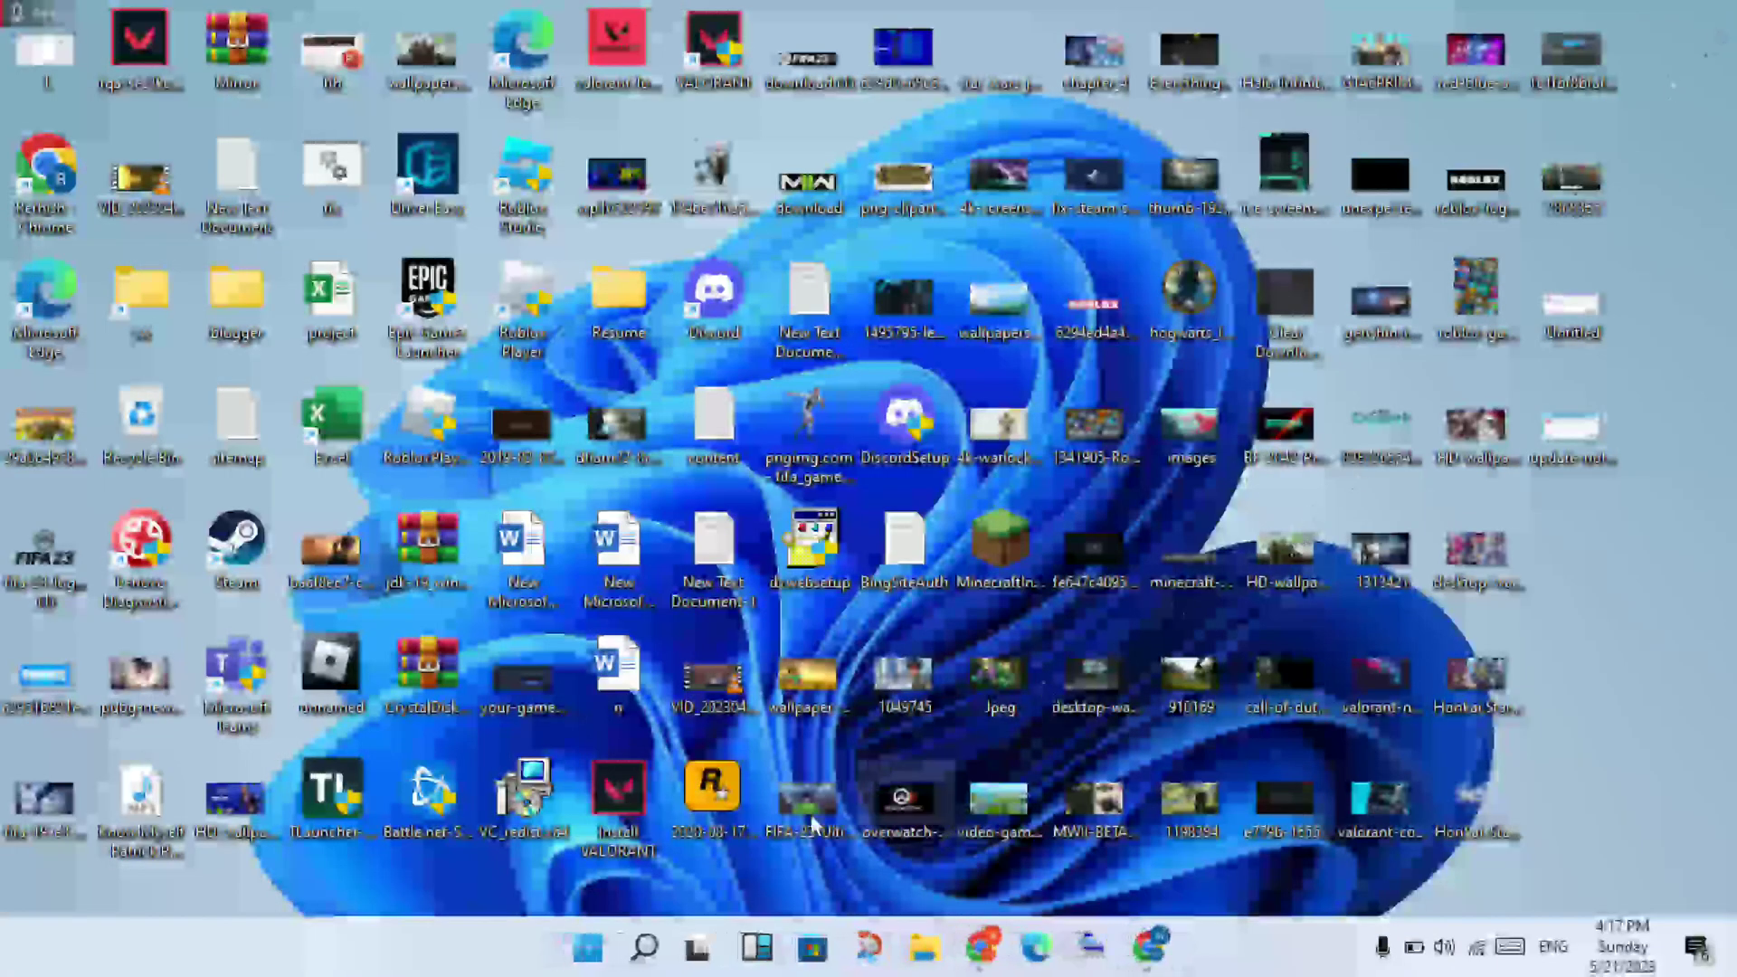
Search Windows for 'edit group policy' and open the Local Group Policy Editor.
click(668, 960)
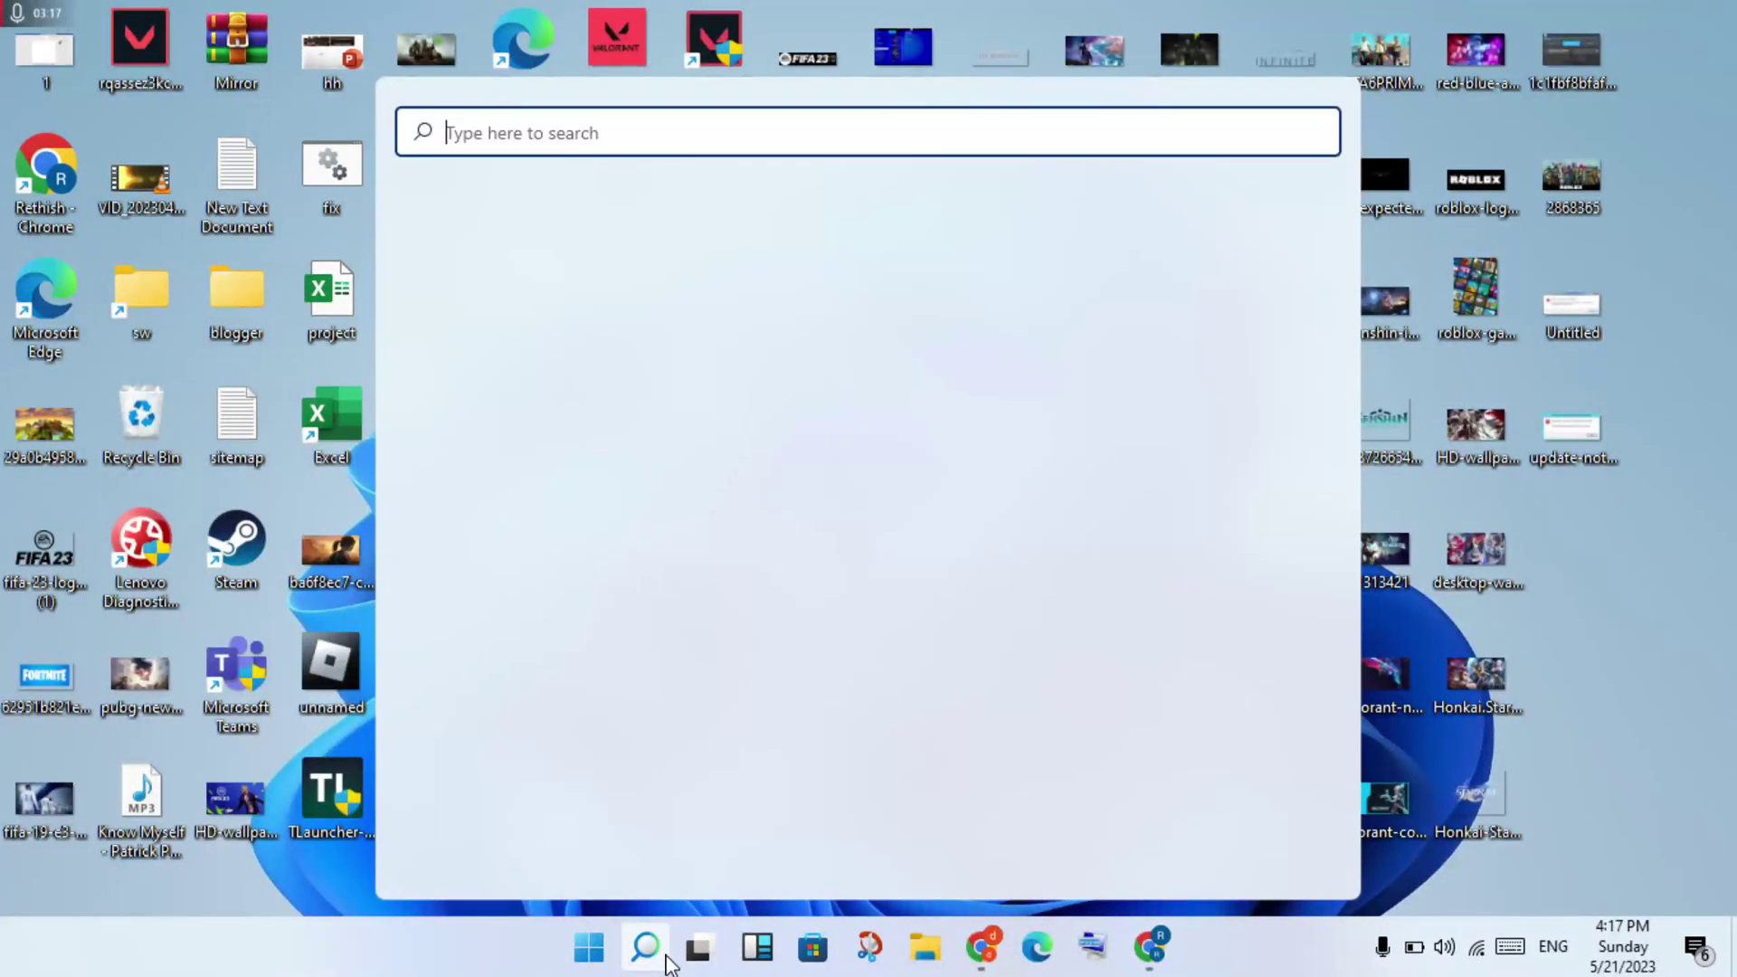
text(edit)
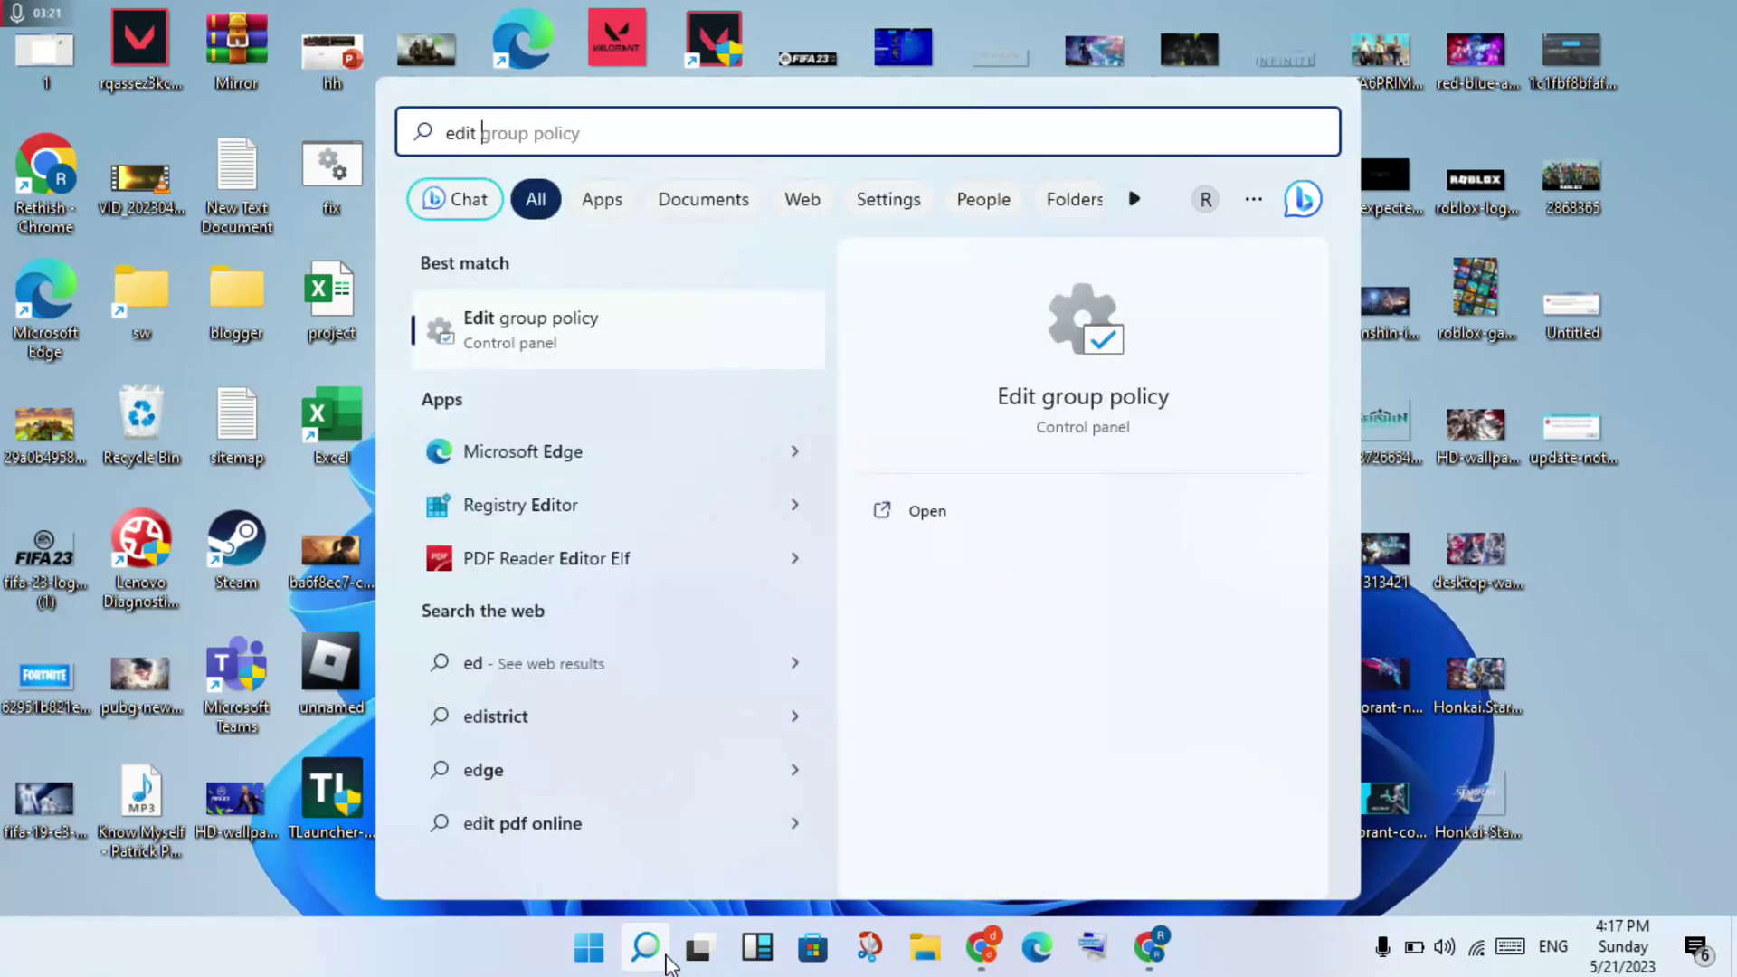
text(g)
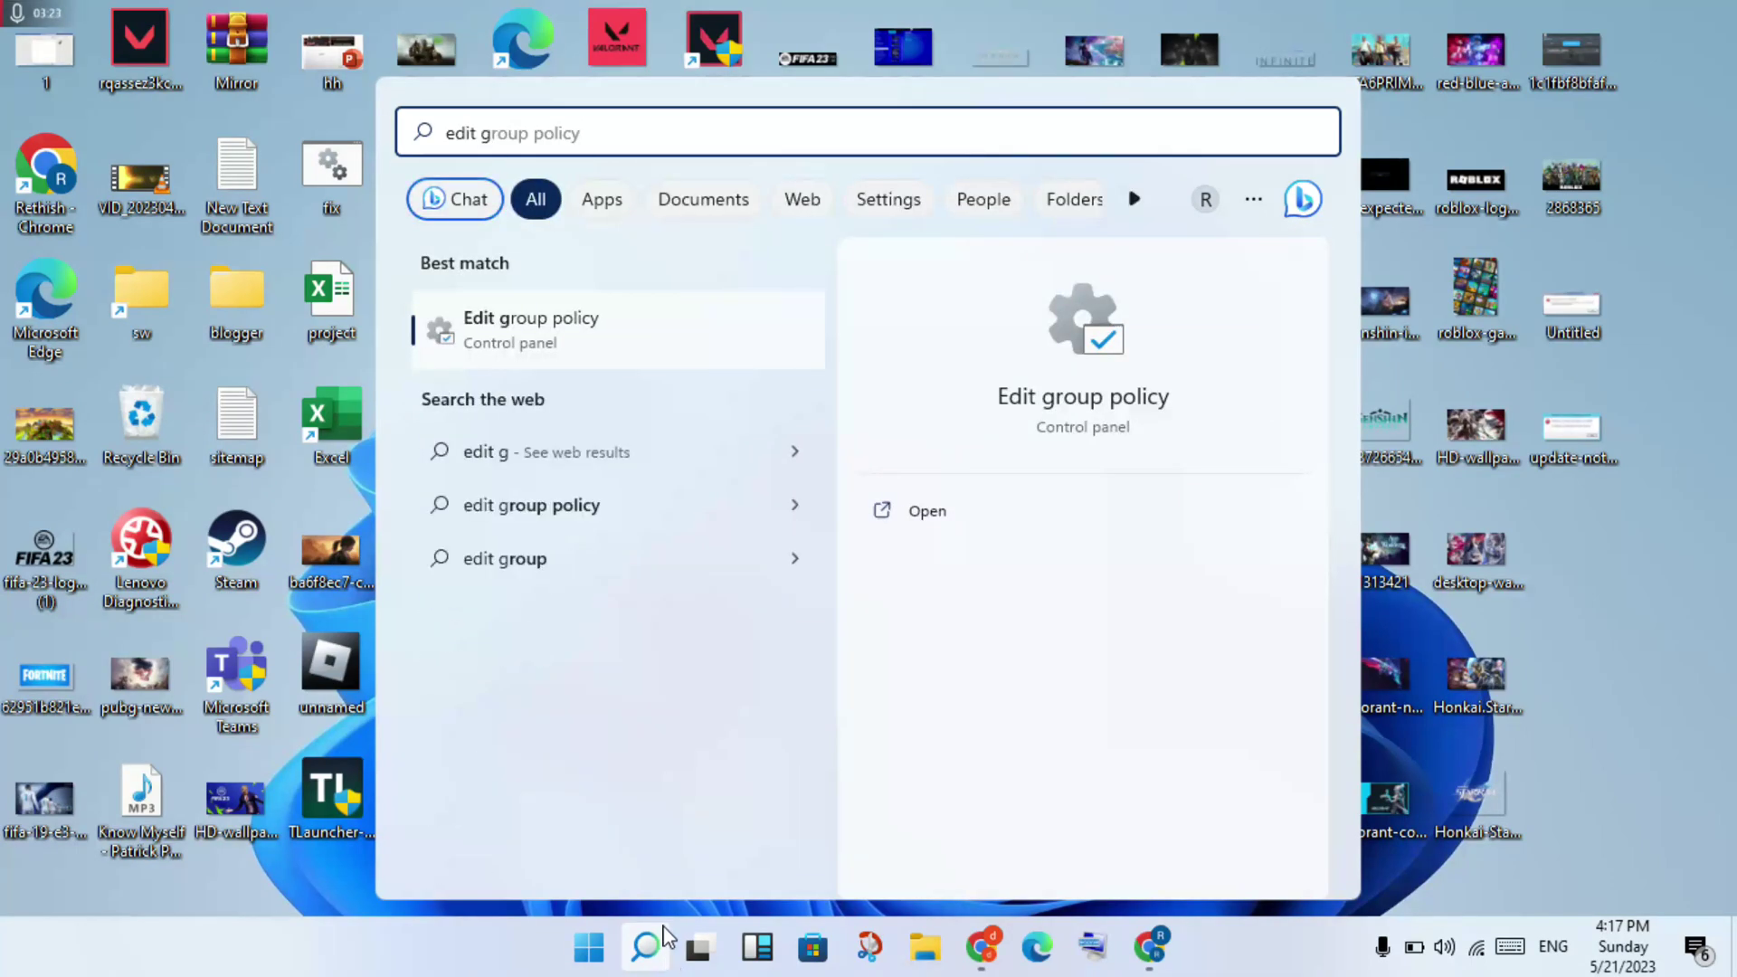
click(945, 512)
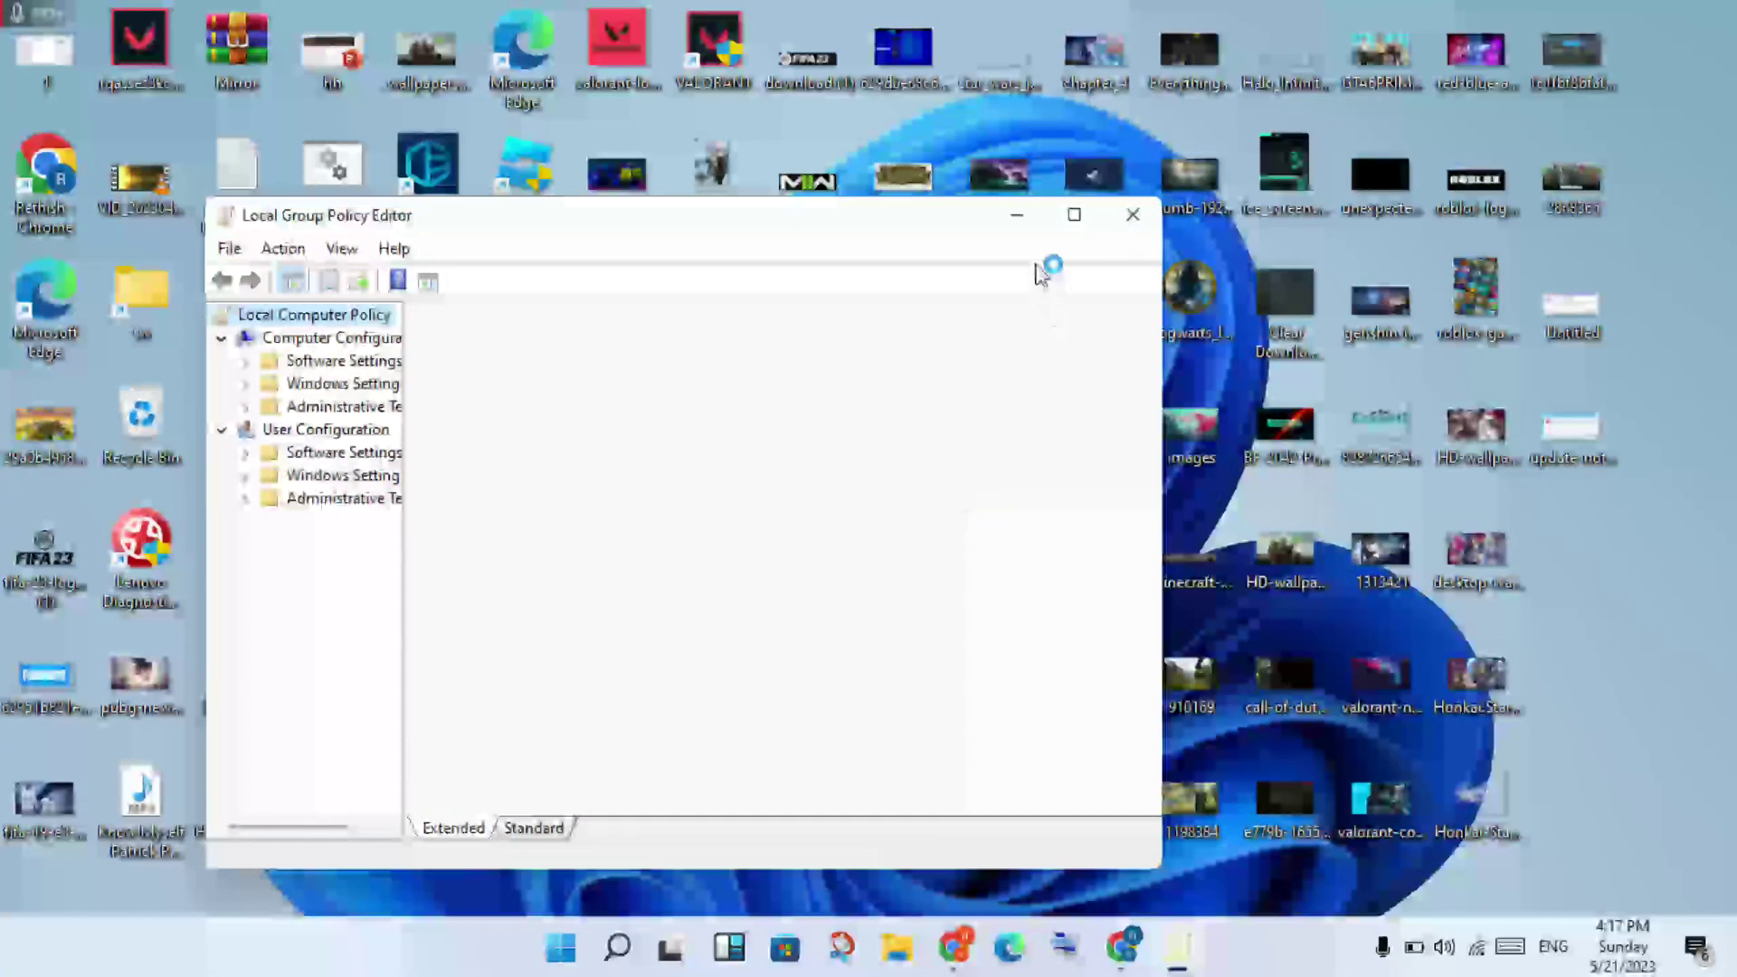
Maximize the editor and expand Computer Configuration > Administrative Templates > Windows Components.
click(1076, 218)
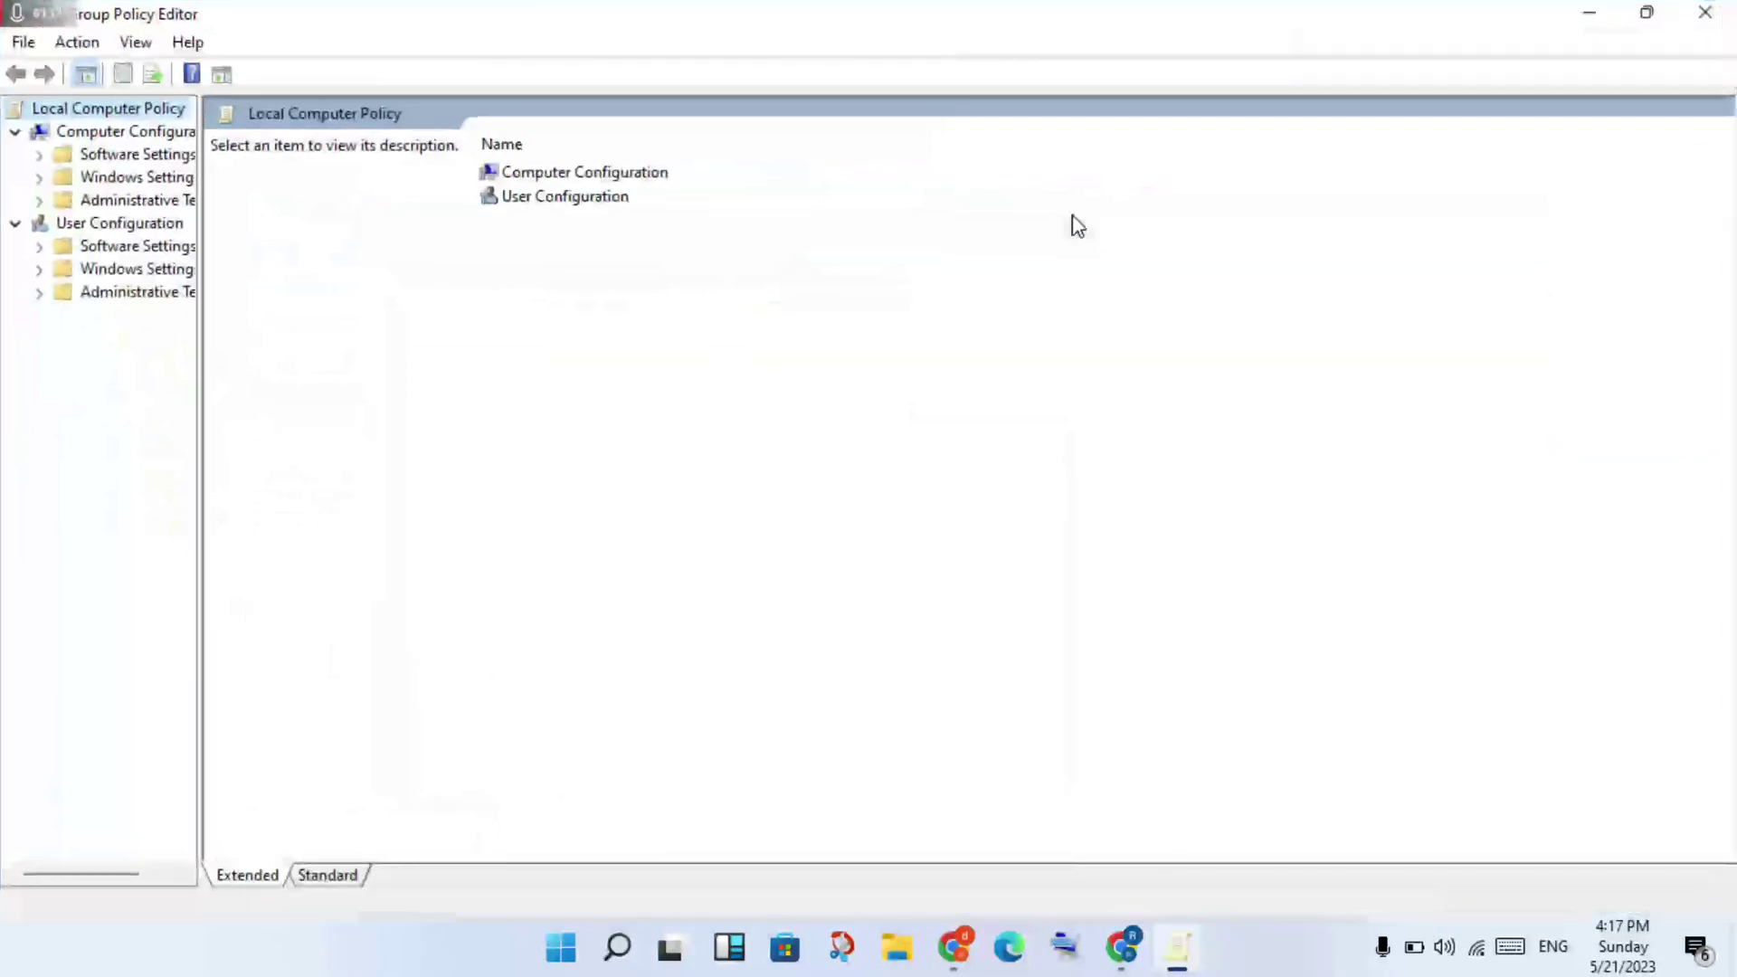
click(150, 199)
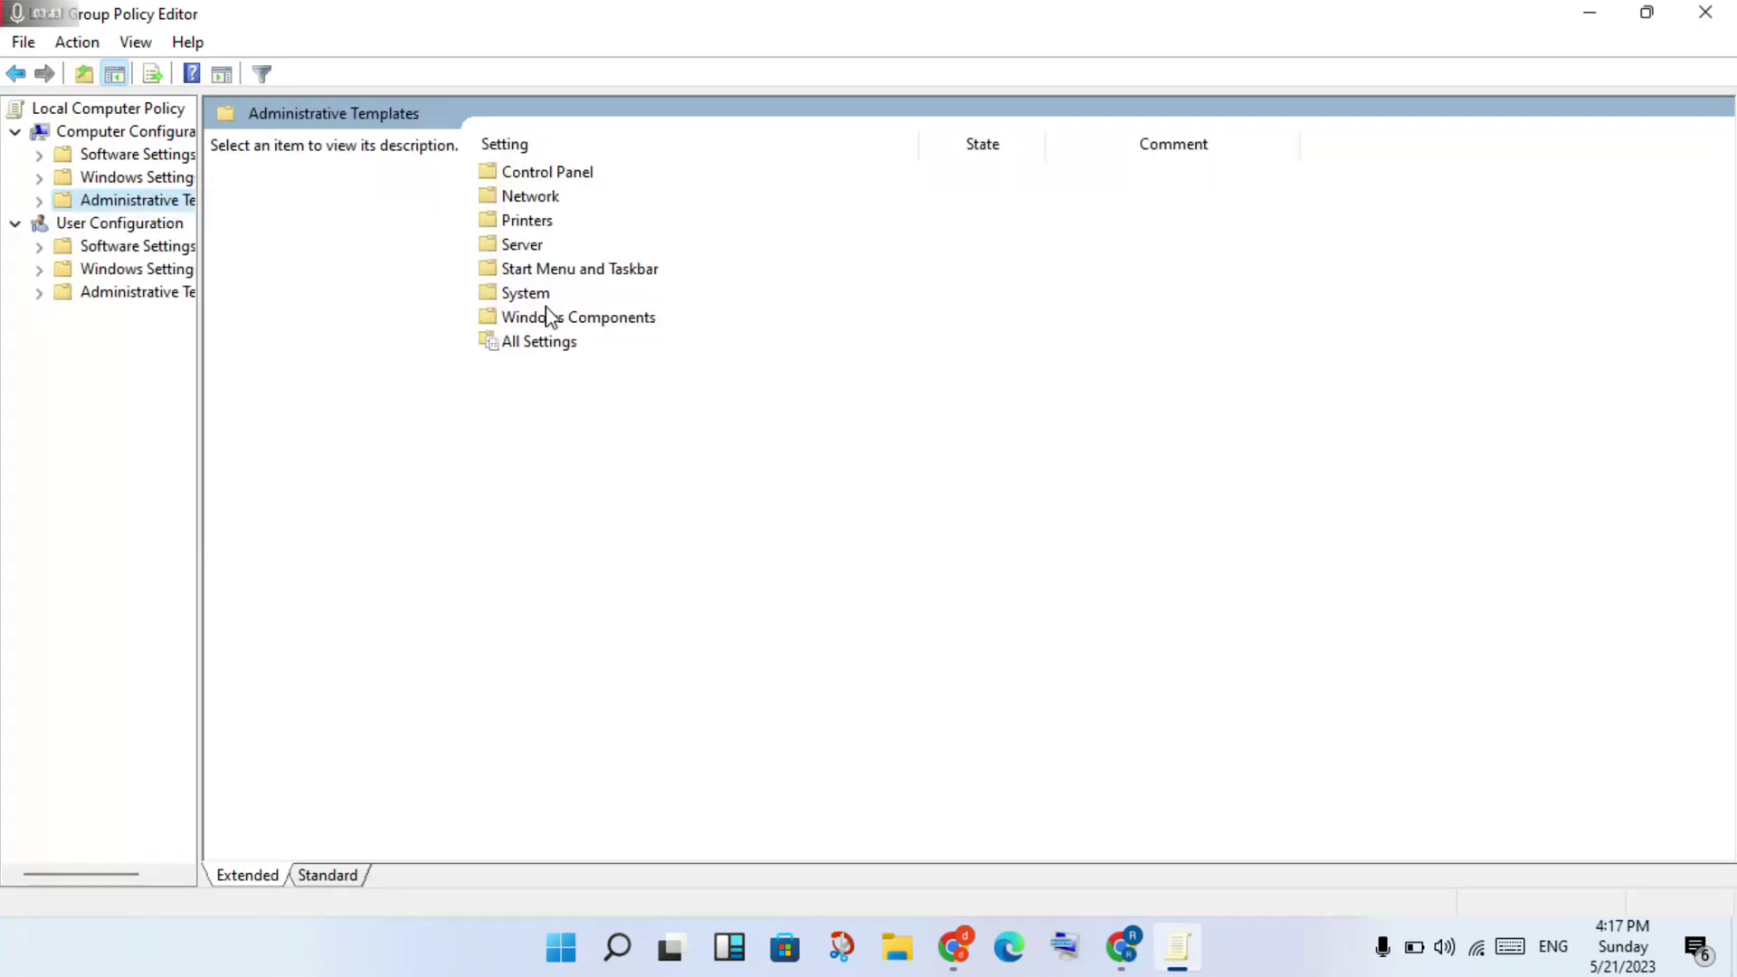
click(553, 329)
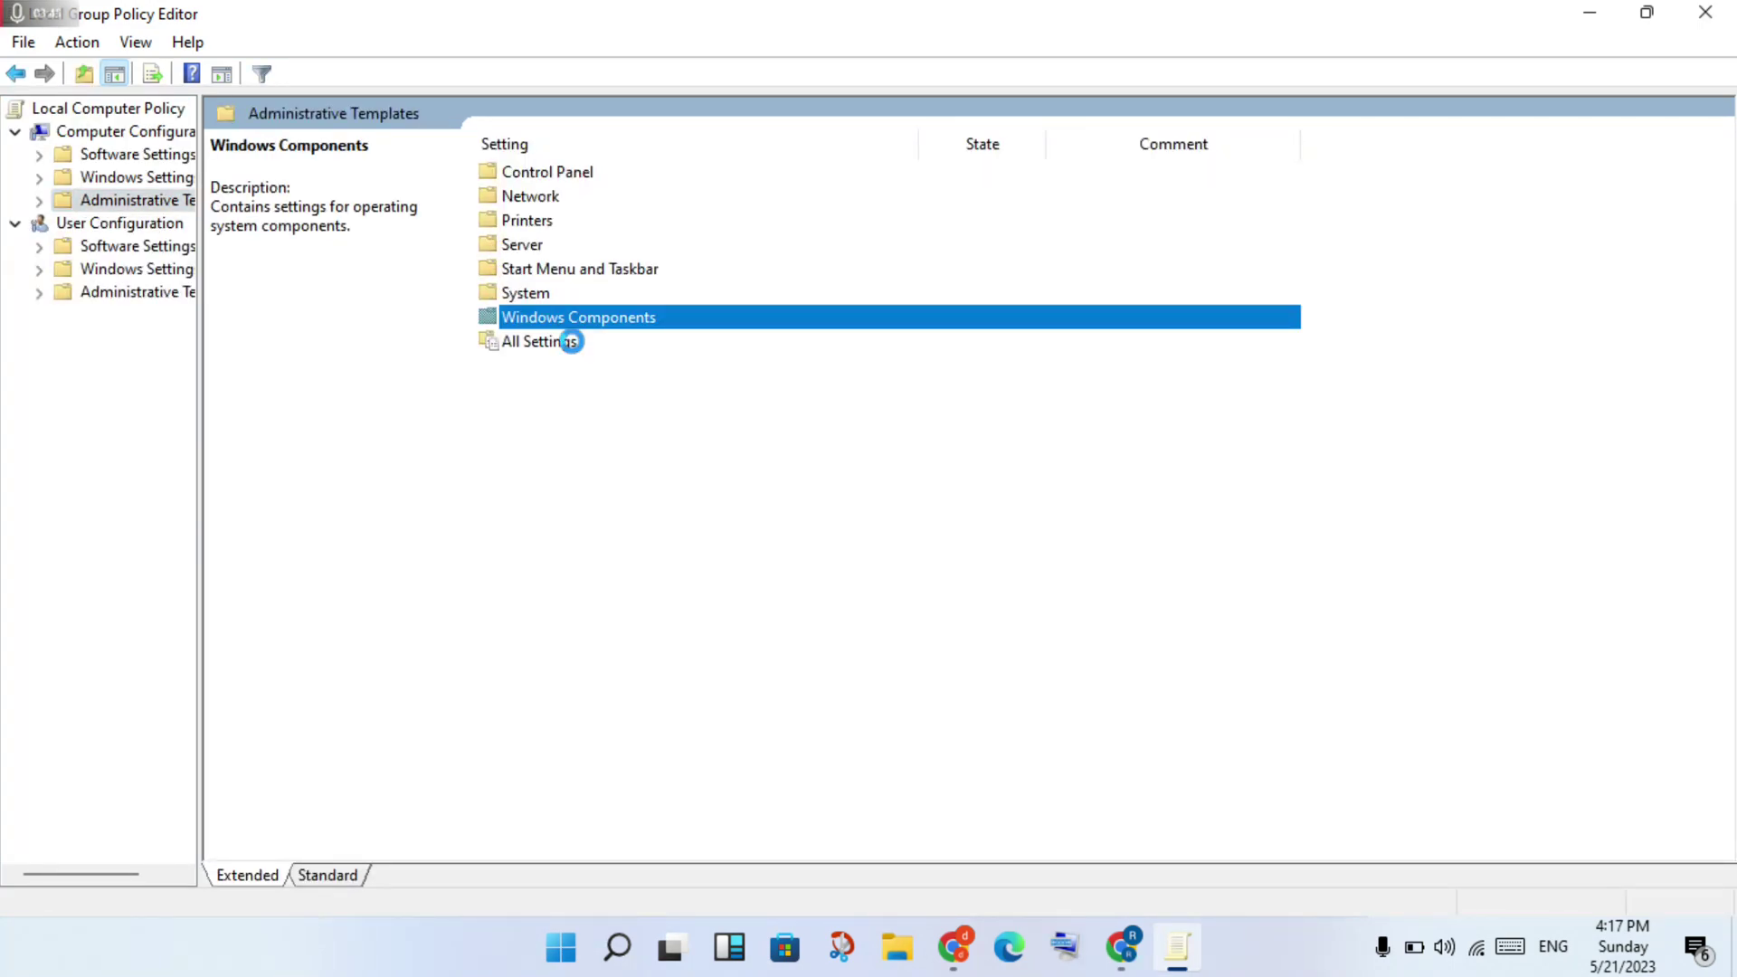
double_click(534, 311)
Open the Windows Update policy folder and bring up actions for Configure Automatic Updates.
scroll(553, 330, down, 20)
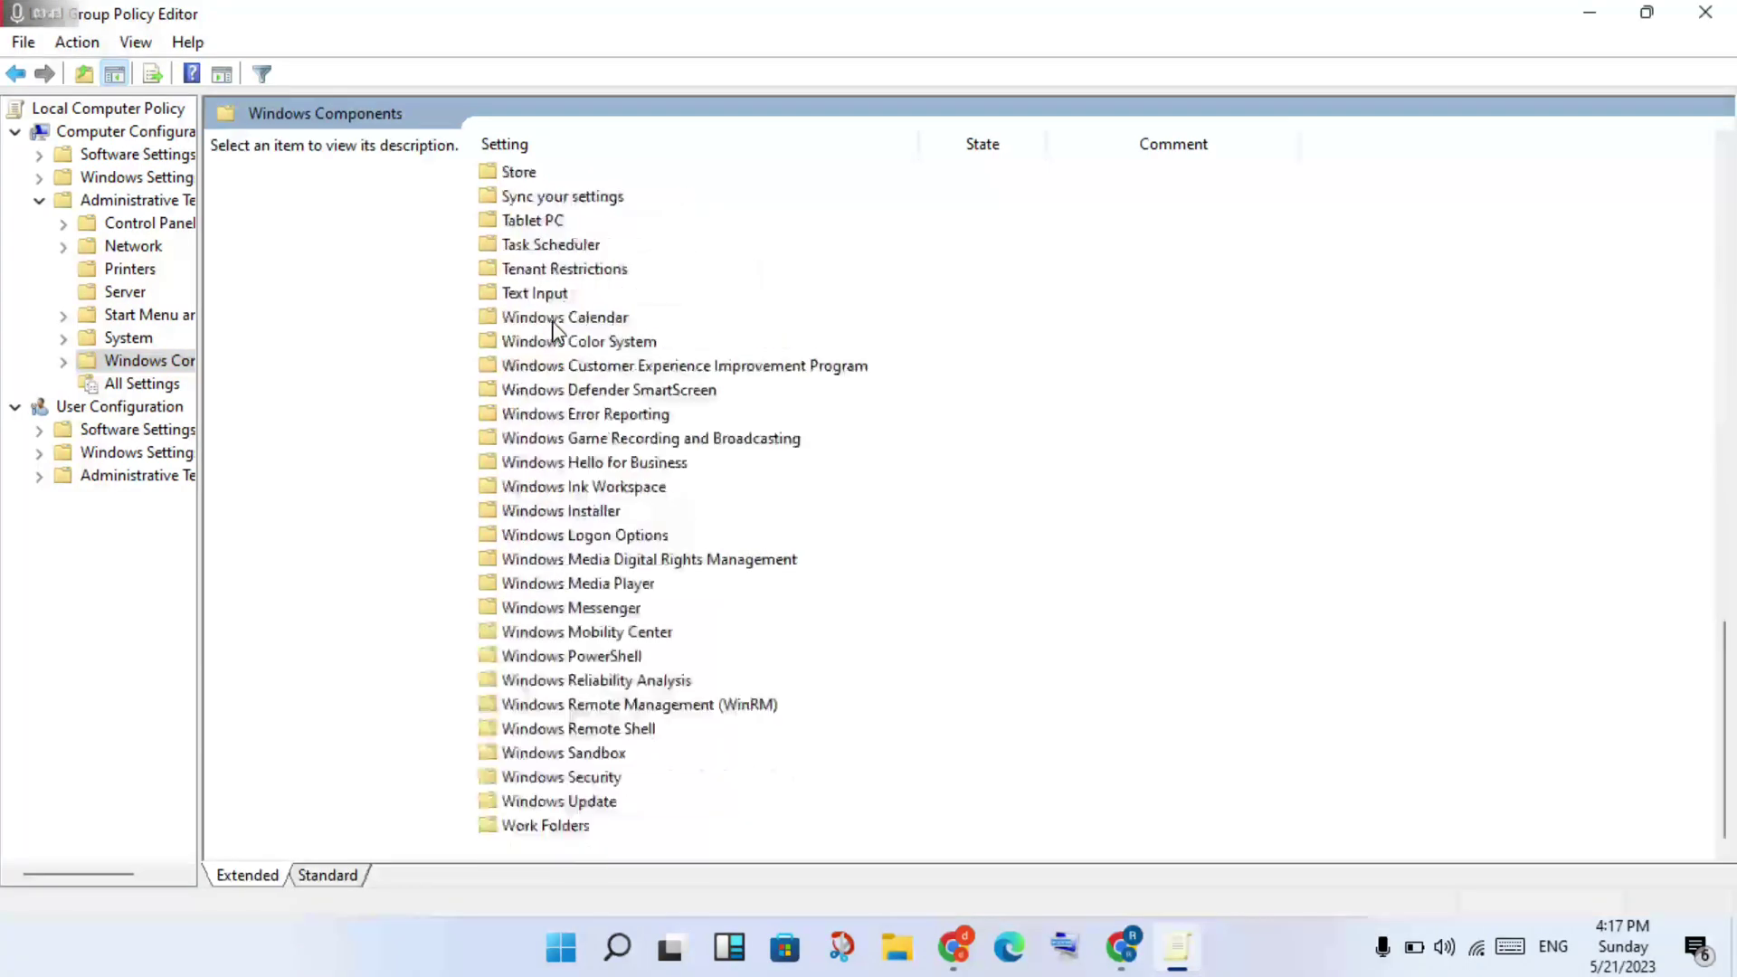
click(602, 803)
double_click(602, 803)
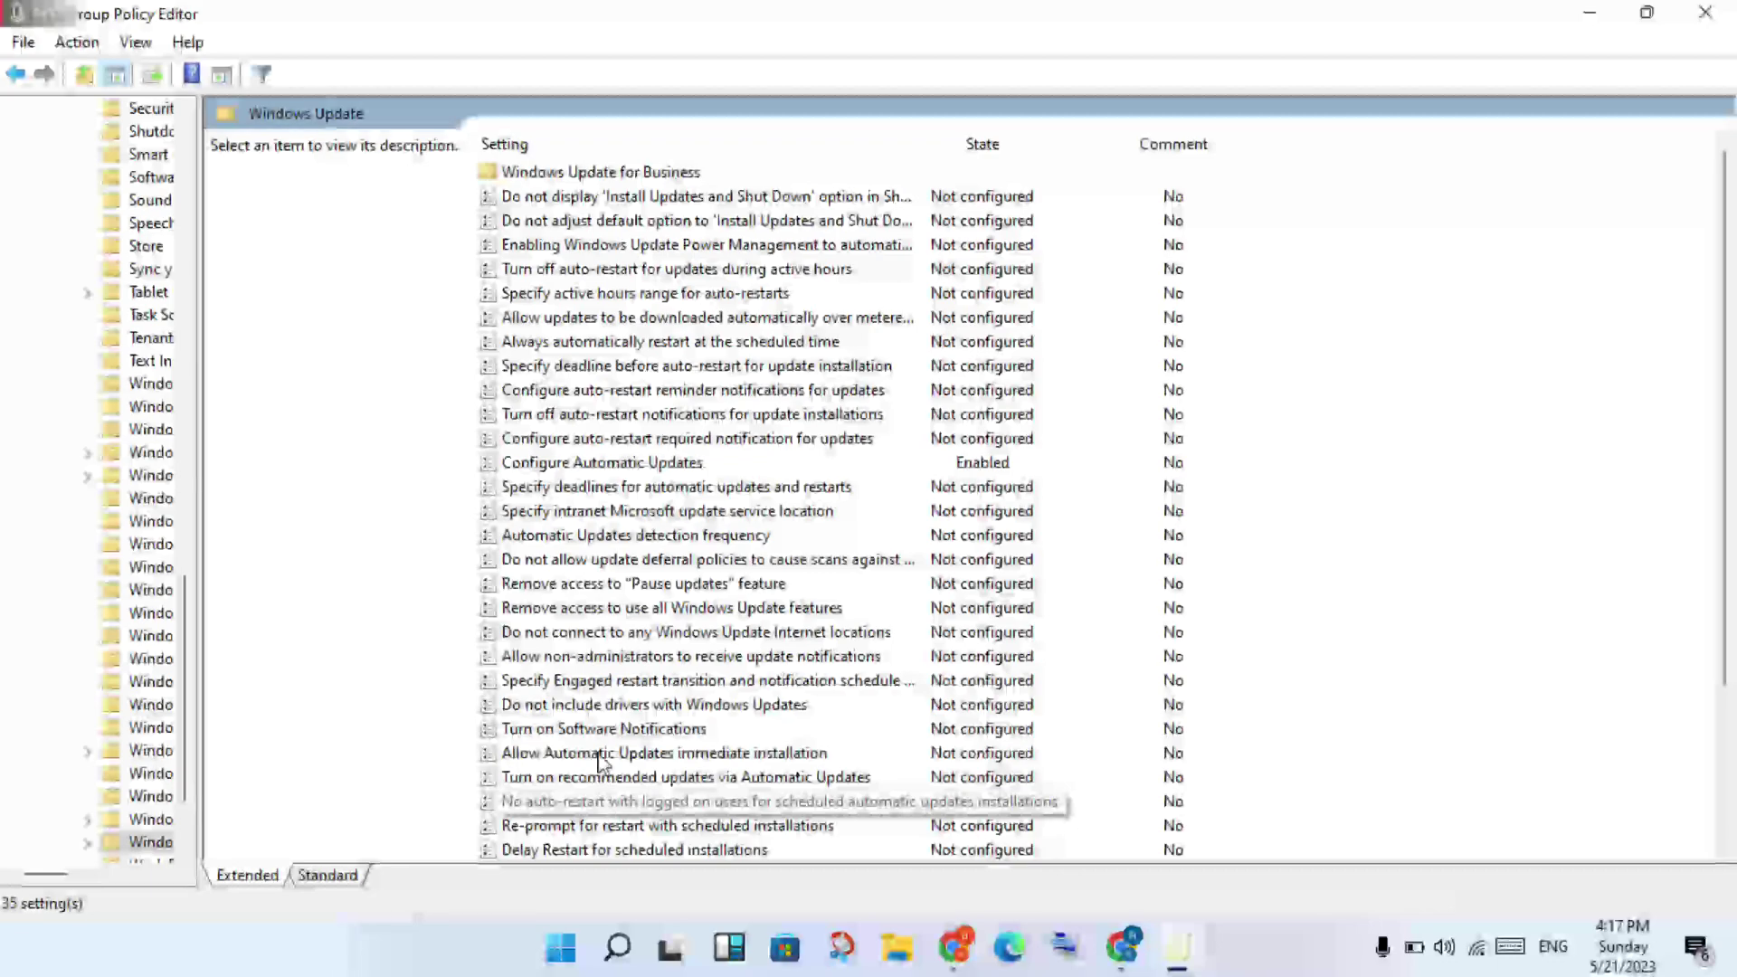
click(692, 462)
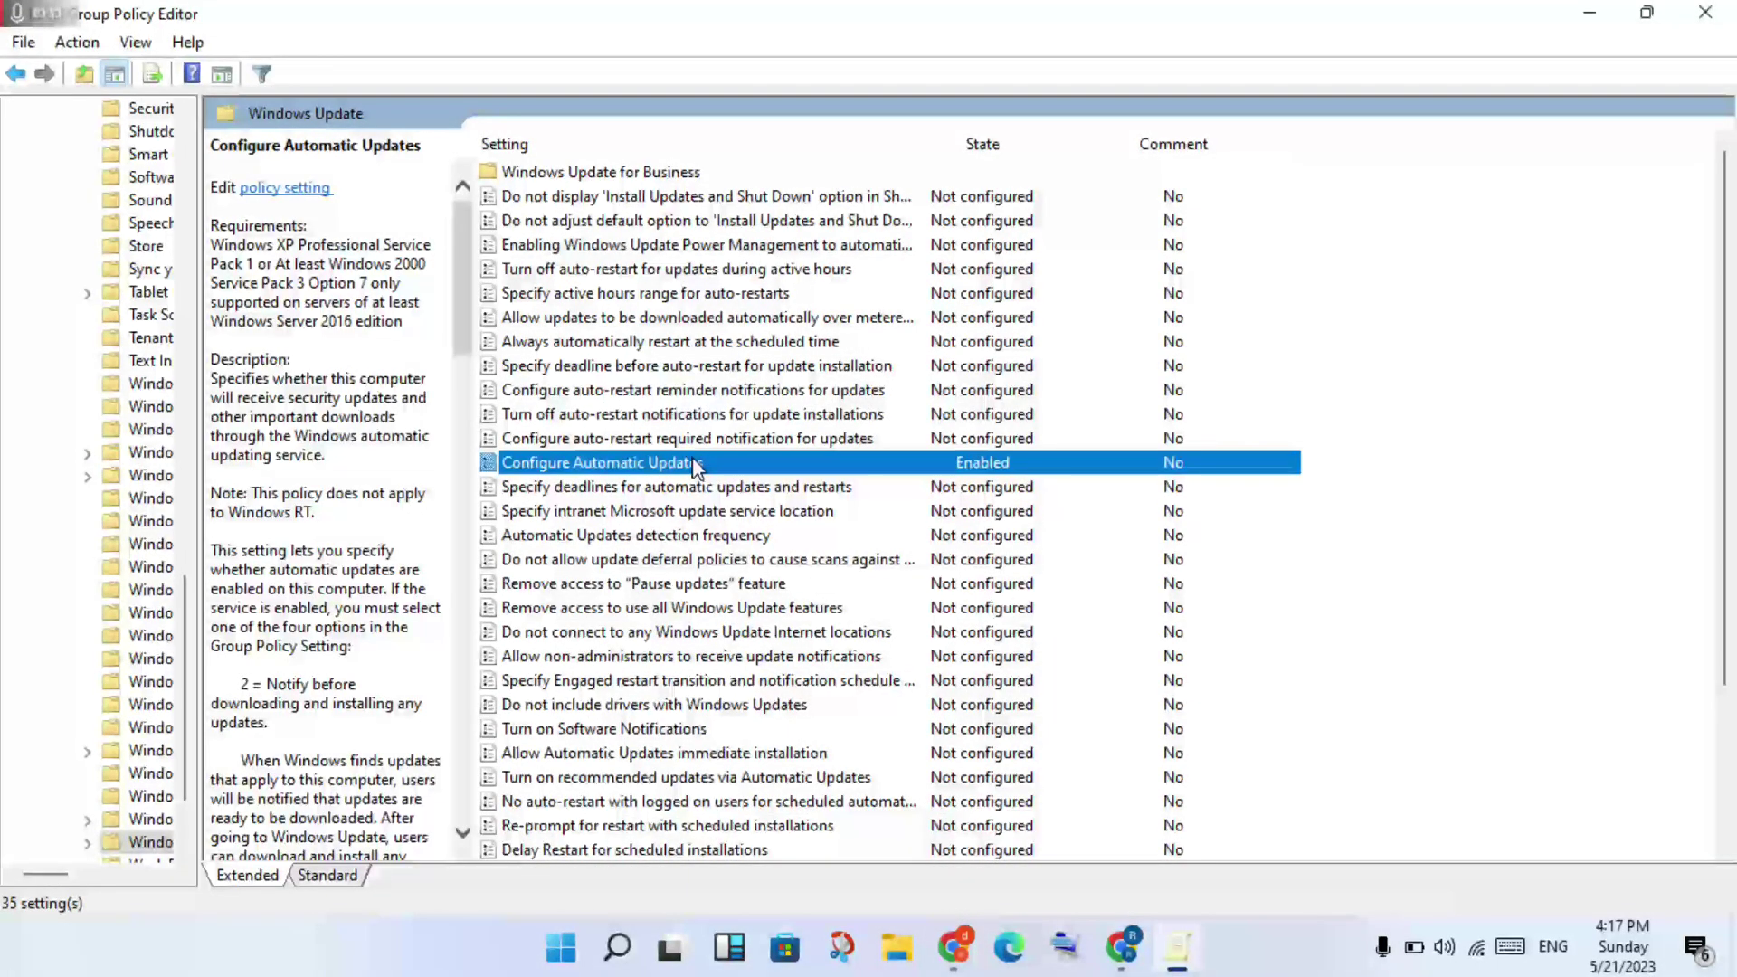
right_click(914, 467)
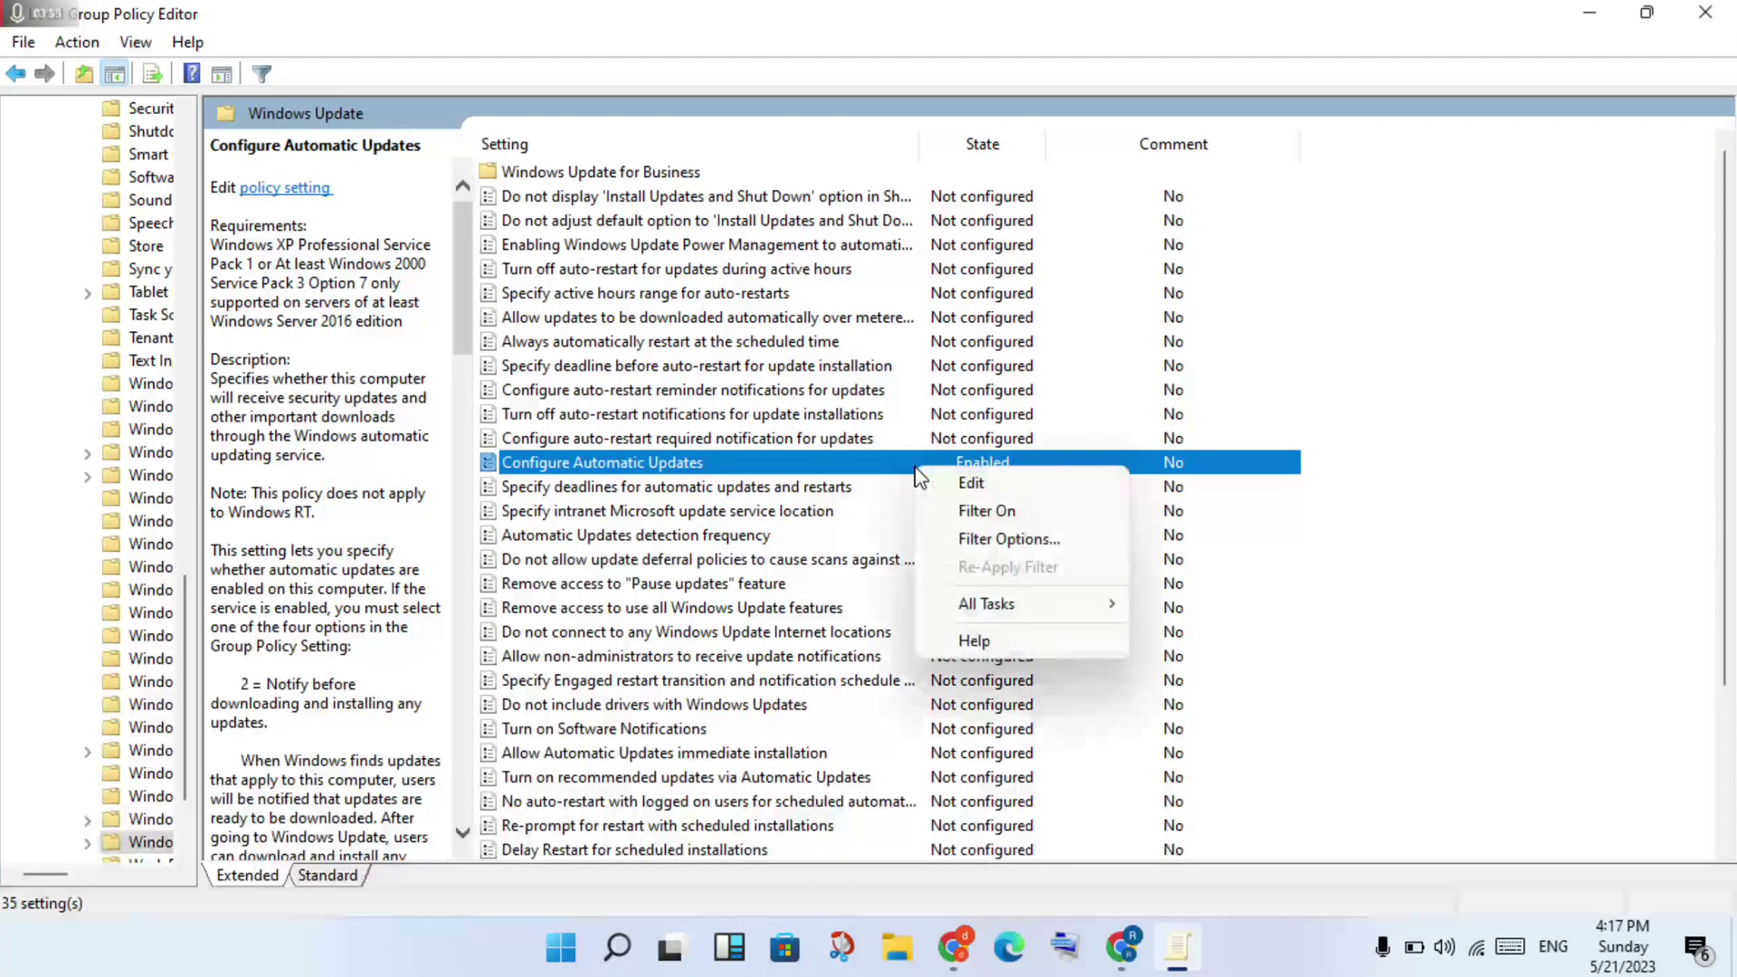
Keep Configure Automatic Updates Enabled with '3 - Auto download and notify for install', then close Group Policy Editor.
click(984, 487)
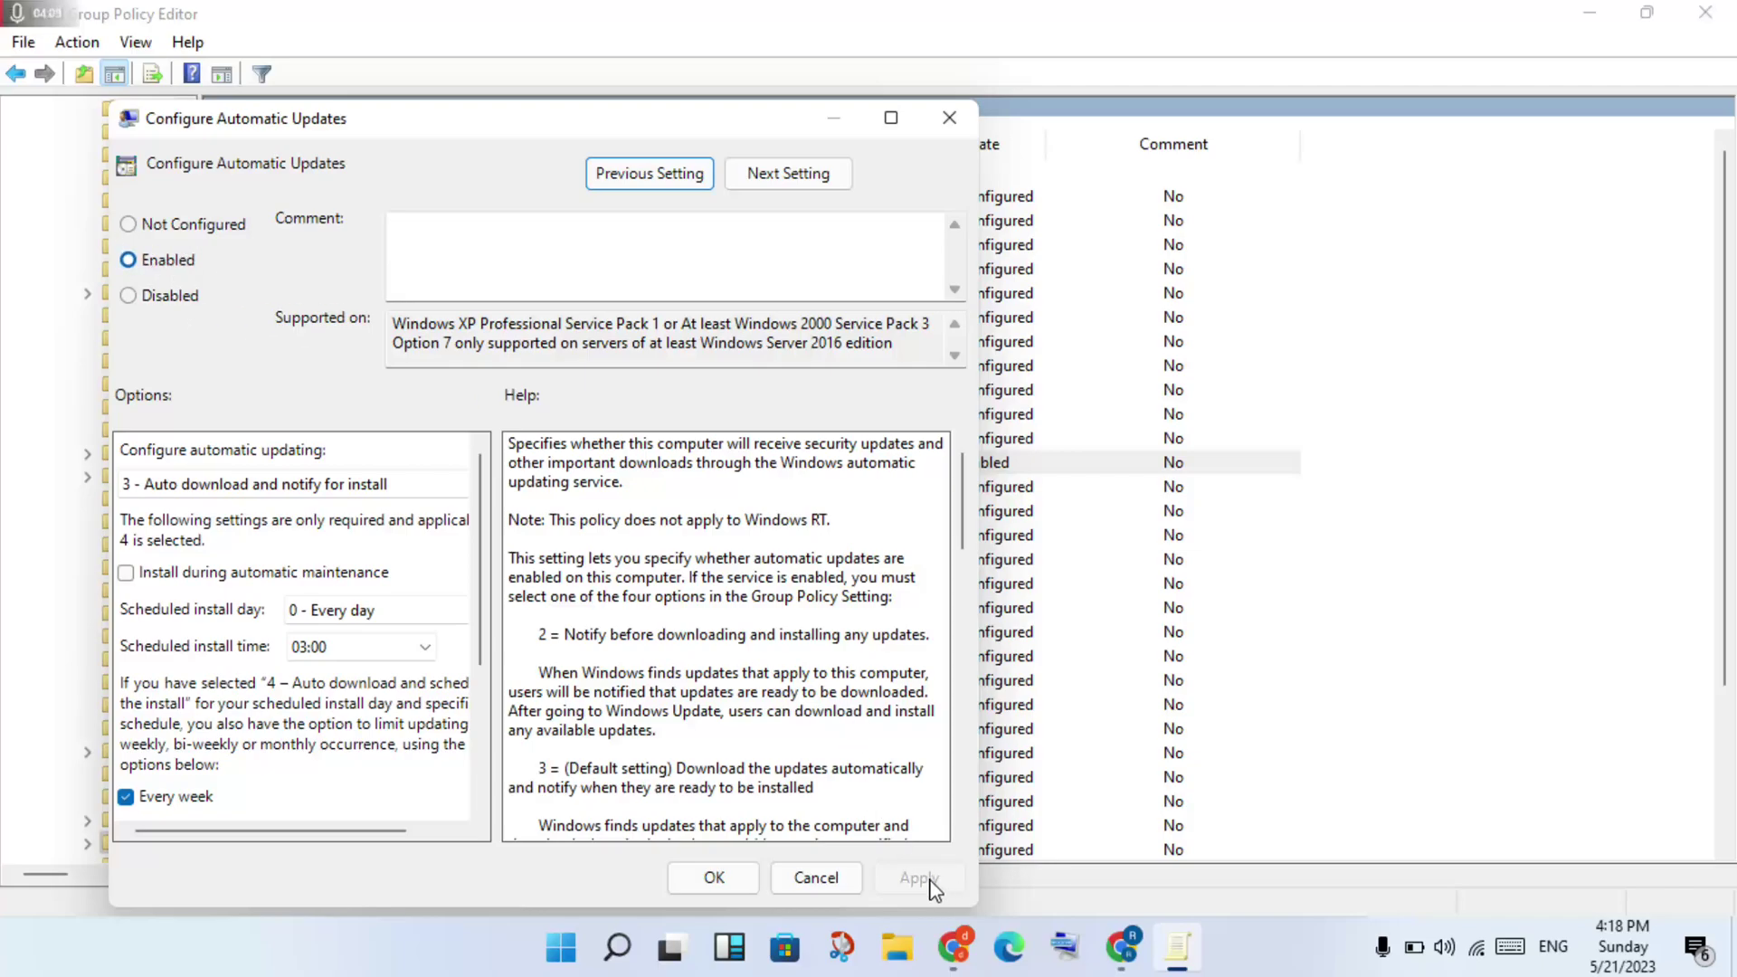
click(713, 877)
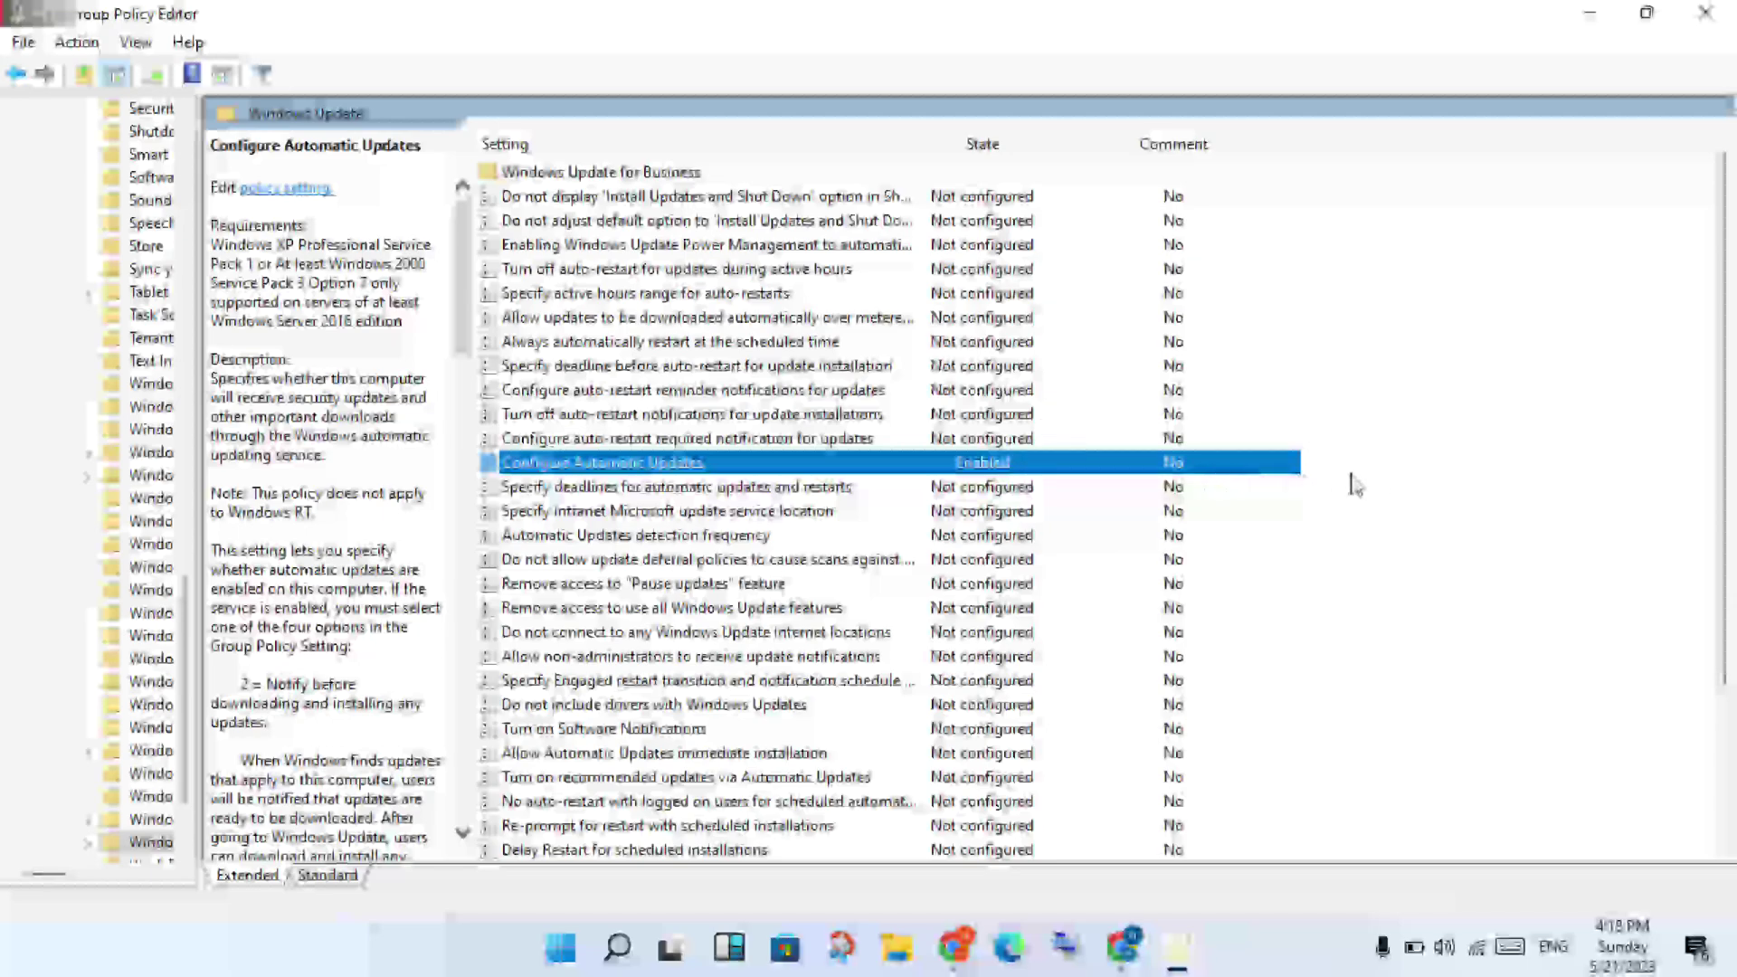
click(1391, 496)
click(1704, 13)
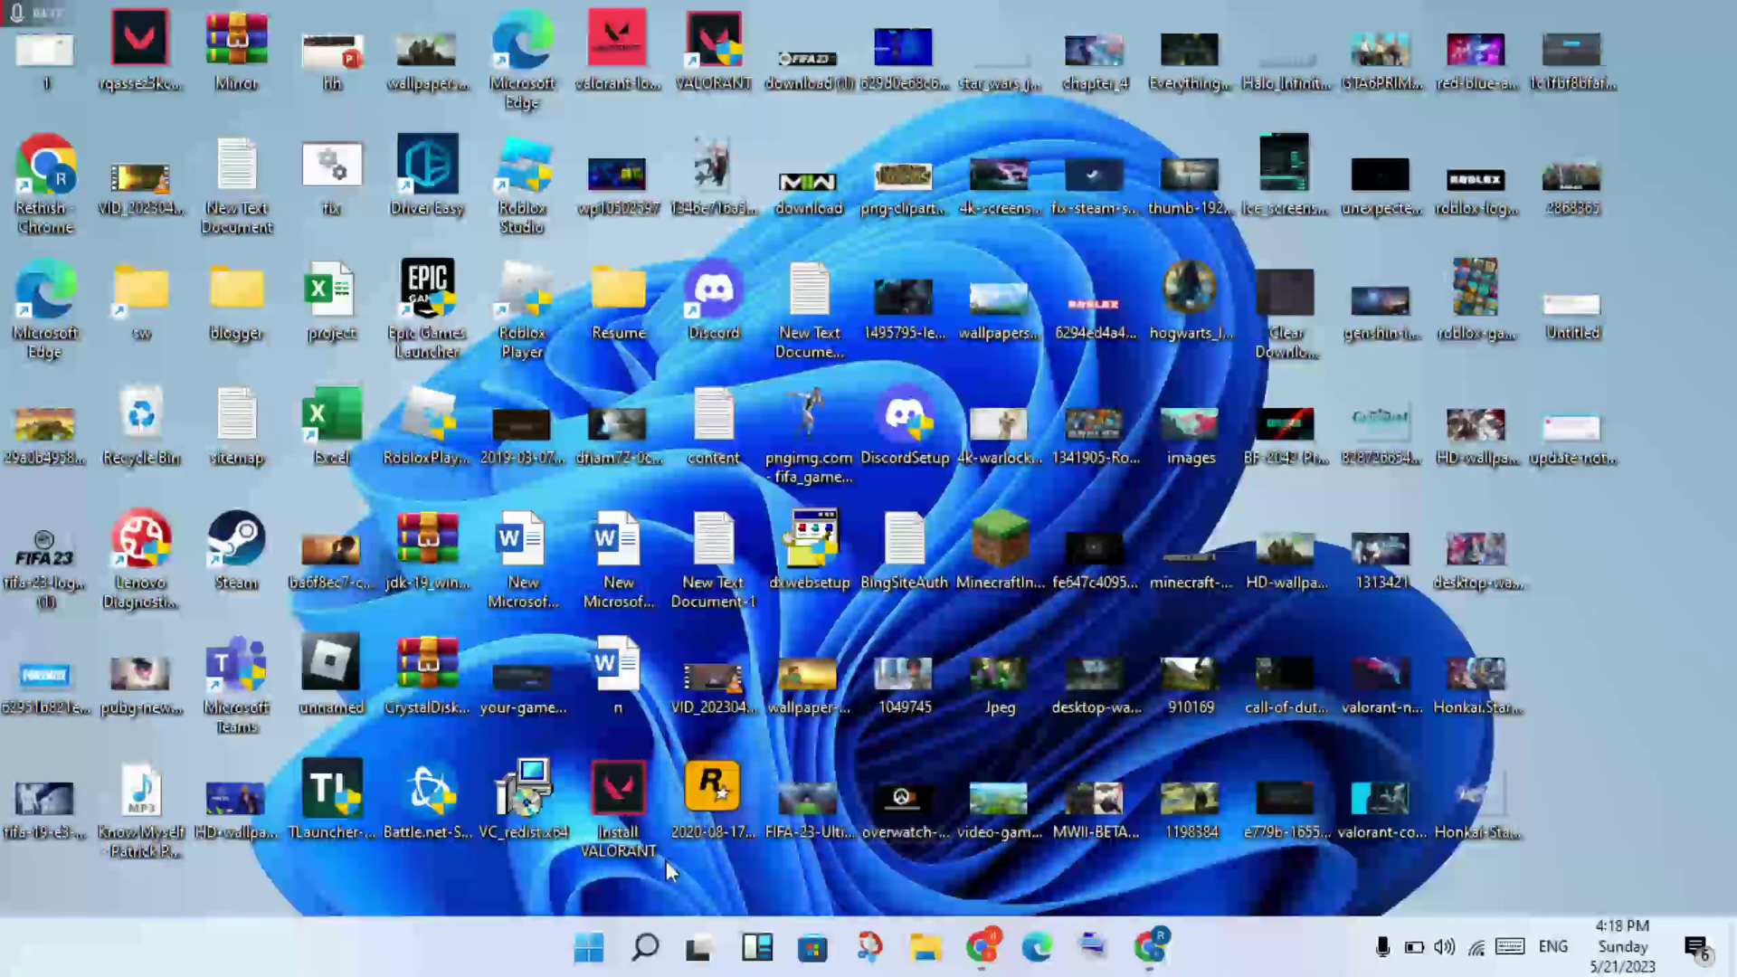
From the Start menu, bring up the Power options to restart the PC.
click(595, 957)
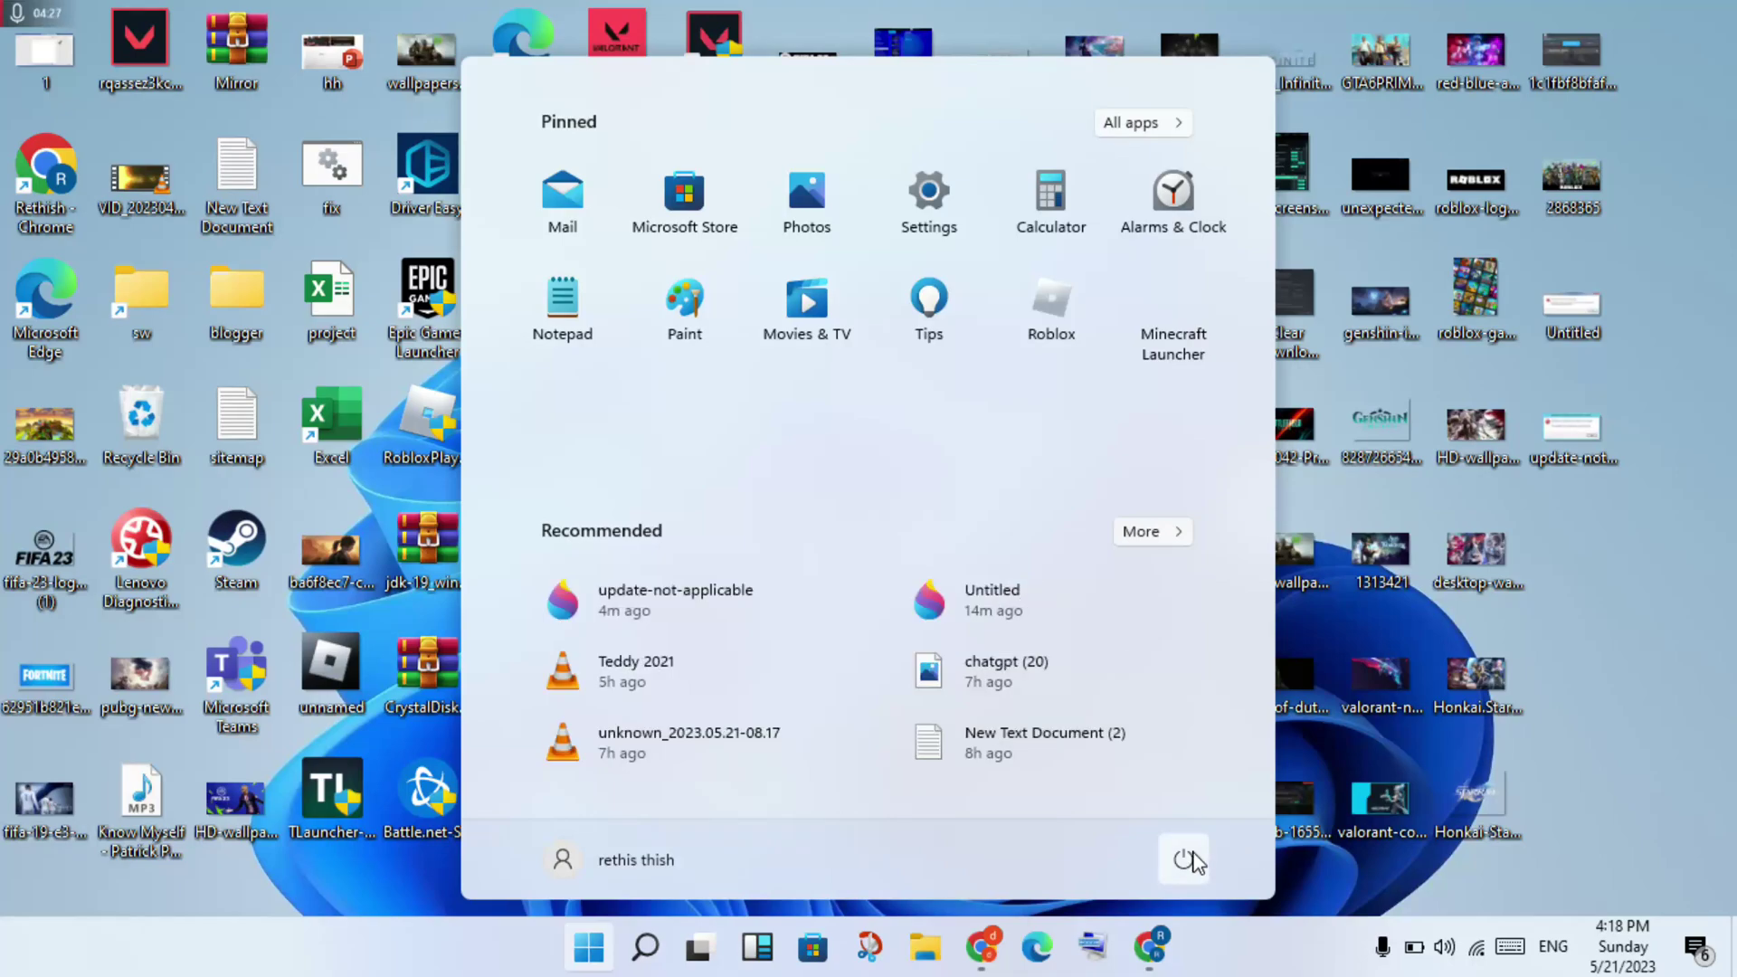
click(1187, 859)
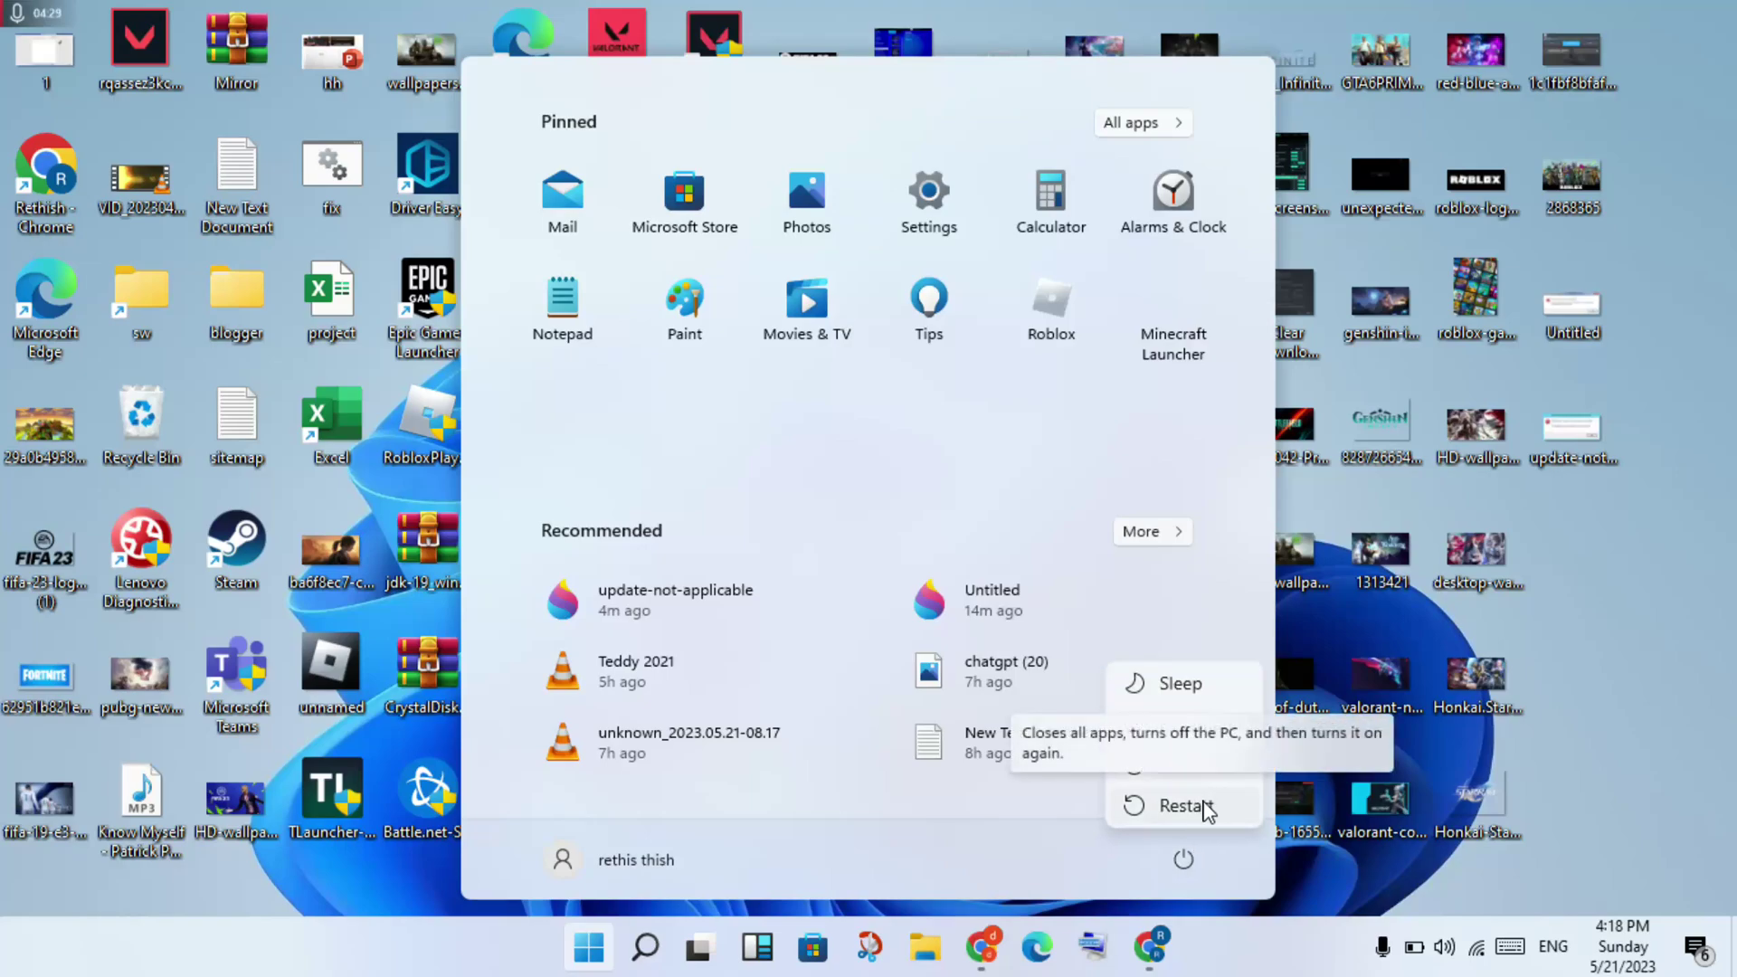